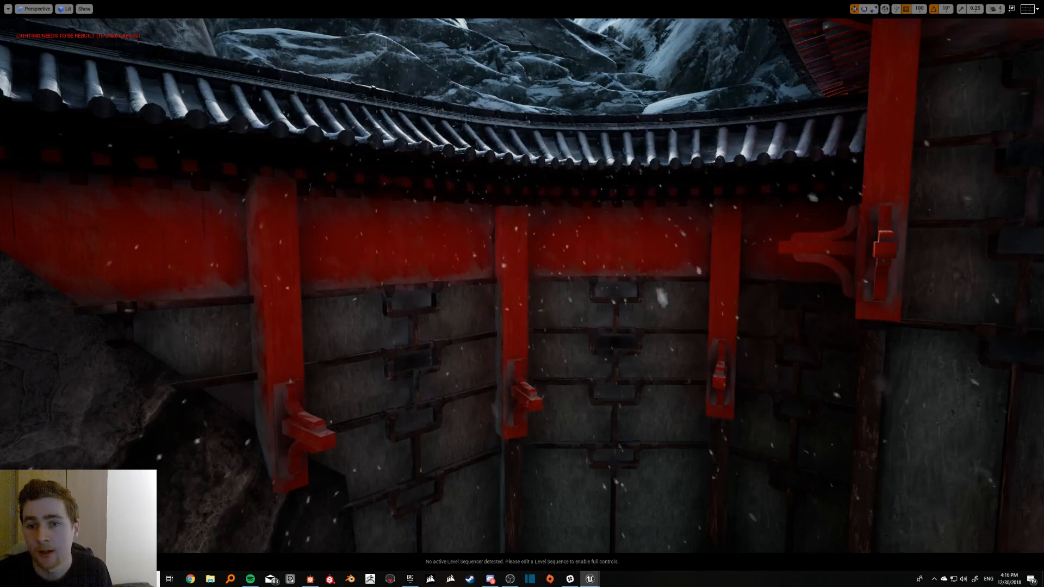
Examine the falling snow around the red temple wall and over the snowy rocks in the level.
mouse_move(521, 294)
right_down()
mouse_move(508, 305)
mouse_move(535, 304)
mouse_move(524, 299)
right_up()
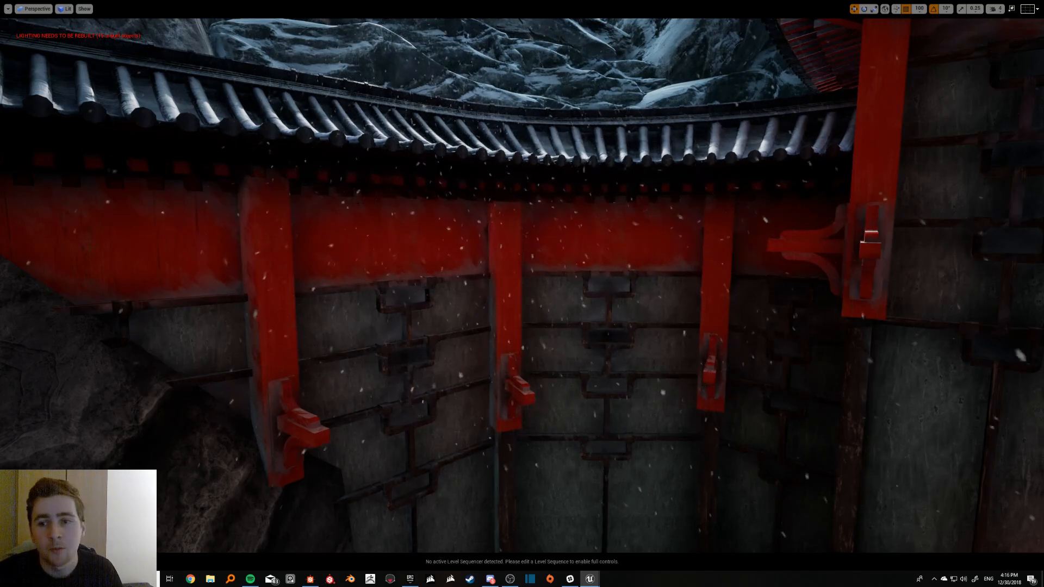
right_drag(522, 294, 546, 380)
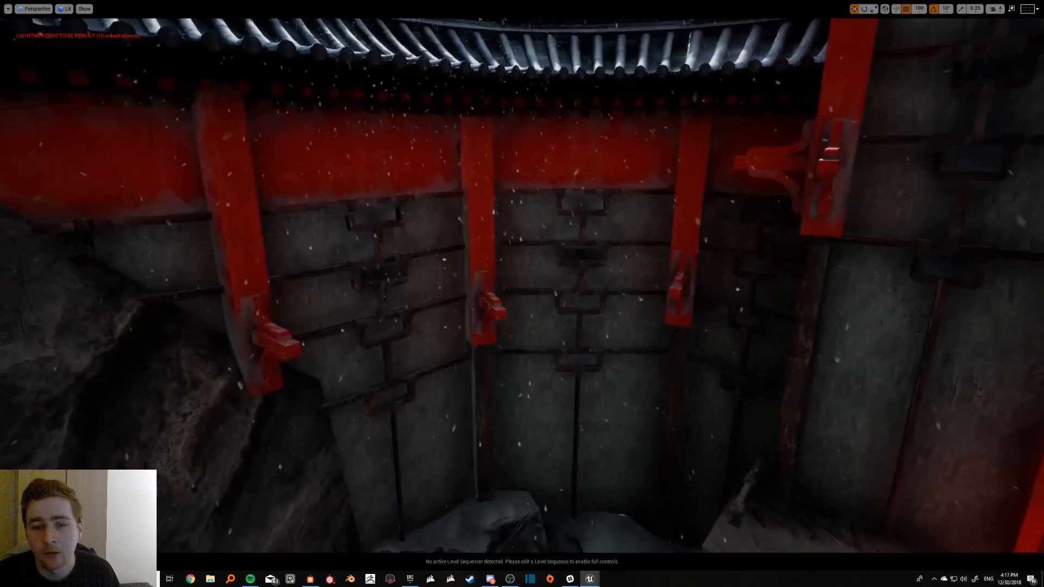
right_drag(521, 293, 725, 405)
key(w)
key(w)
key(w)
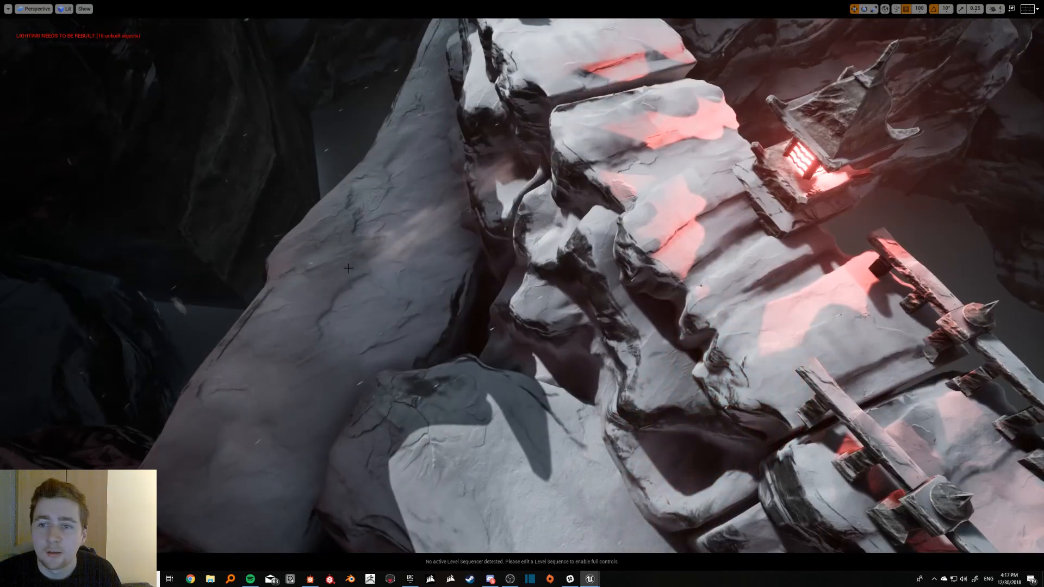
right_drag(533, 134, 408, 16)
key(s)
key(w)
right_drag(571, 202, 476, 220)
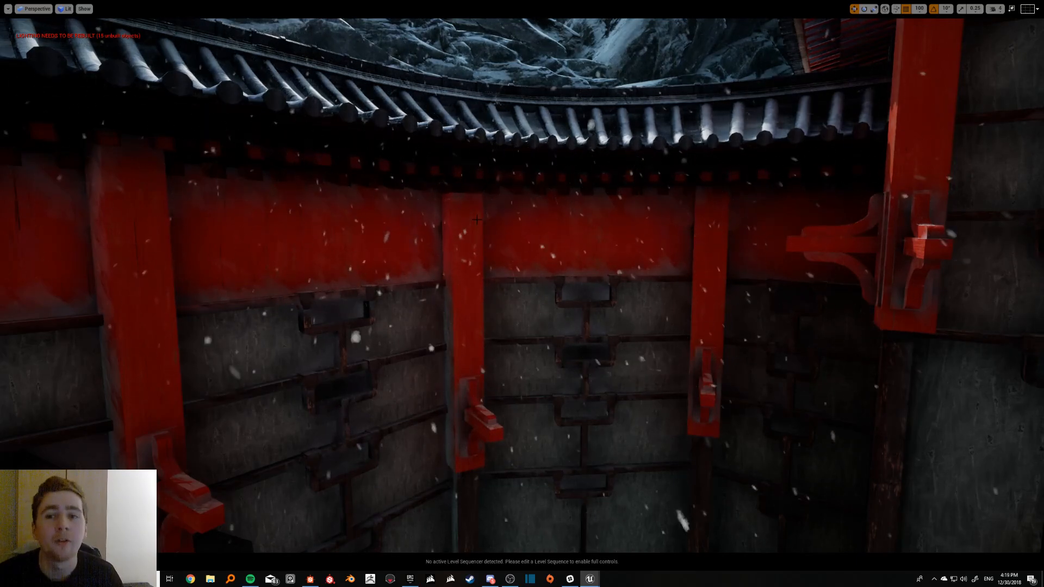
Leave the full-screen viewport and open the M_SnowParticle material from the VFX folder.
key(F11)
click(270, 476)
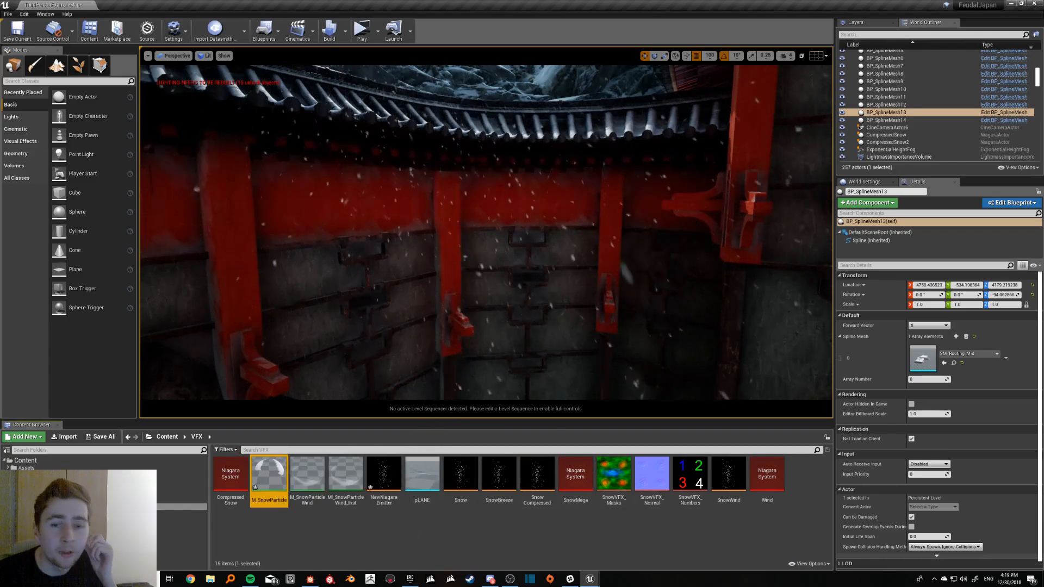
mouse_move(590, 578)
click(625, 542)
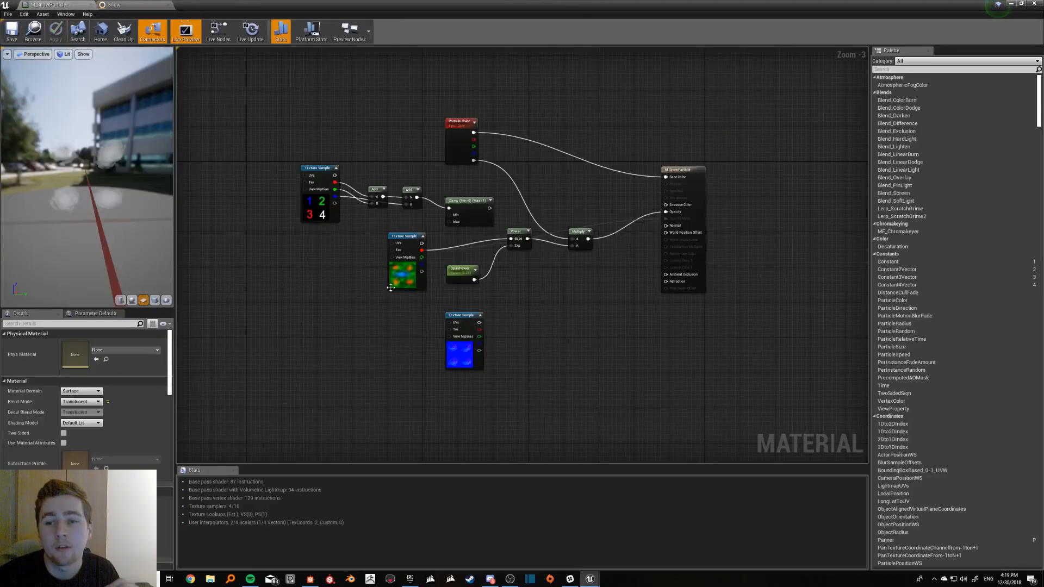
Select the SnowVFX_Masks texture sample and inspect the snow particle material on the preview plane from several angles.
click(403, 276)
drag(130, 229, 117, 248)
middle_drag(87, 217, 122, 217)
drag(122, 216, 117, 179)
middle_drag(117, 179, 90, 234)
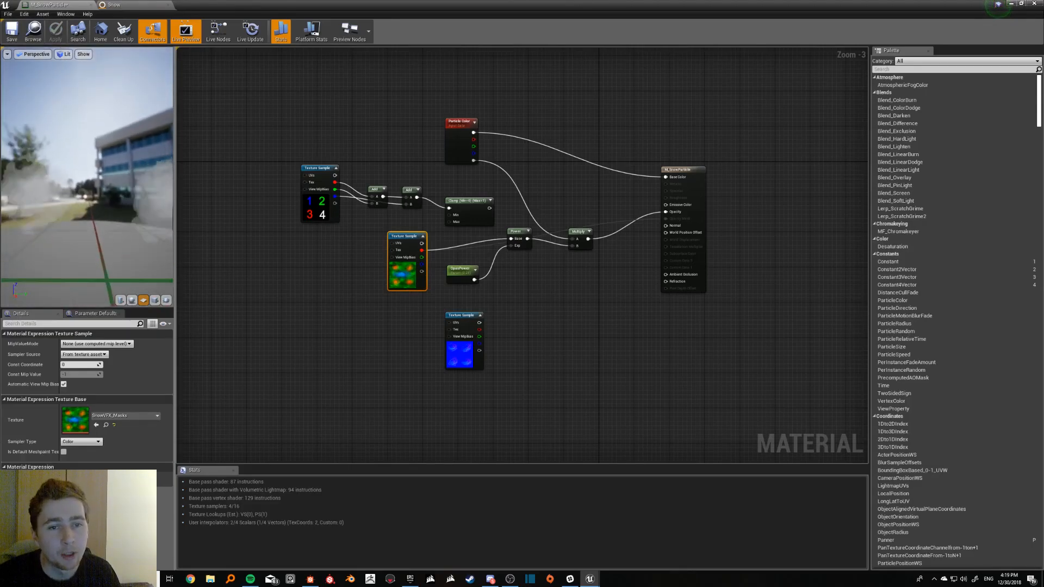
mouse_move(87, 227)
right_down()
mouse_move(87, 244)
mouse_move(86, 226)
right_up()
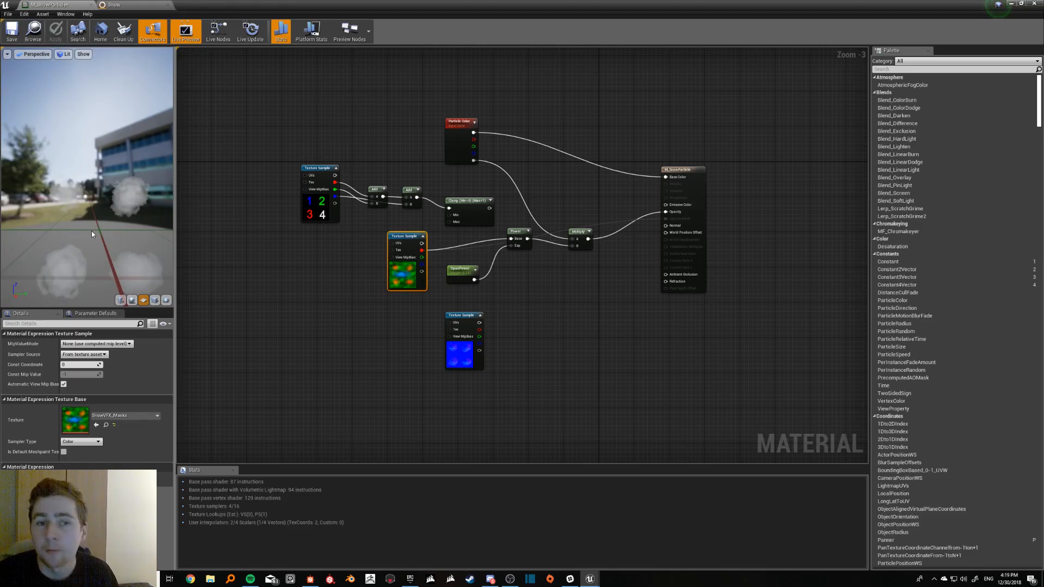
drag(91, 230, 122, 207)
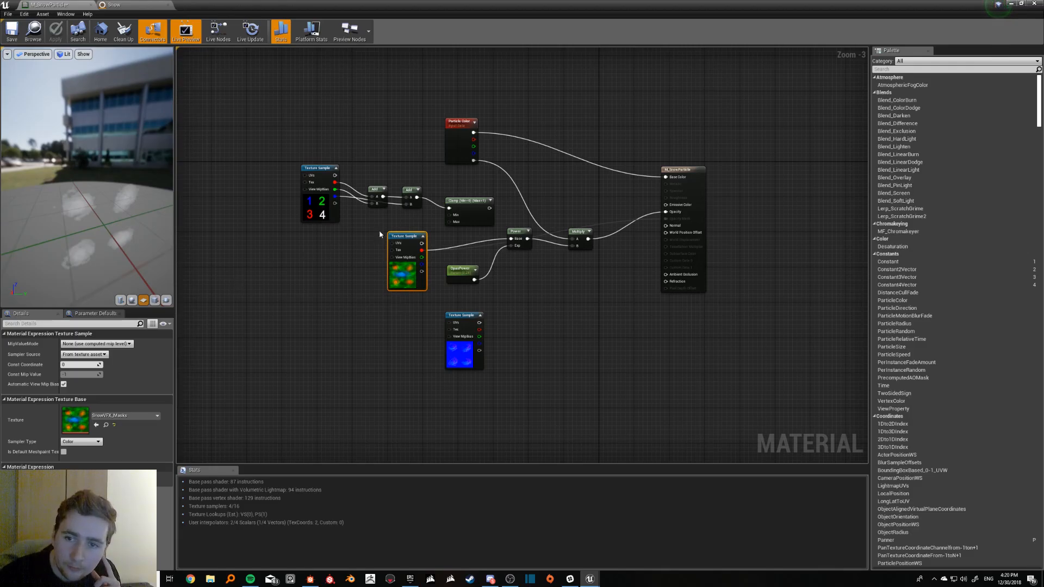
Switch to Substance Designer, view the whole Numbers output texture, and return to the material editor.
click(315, 578)
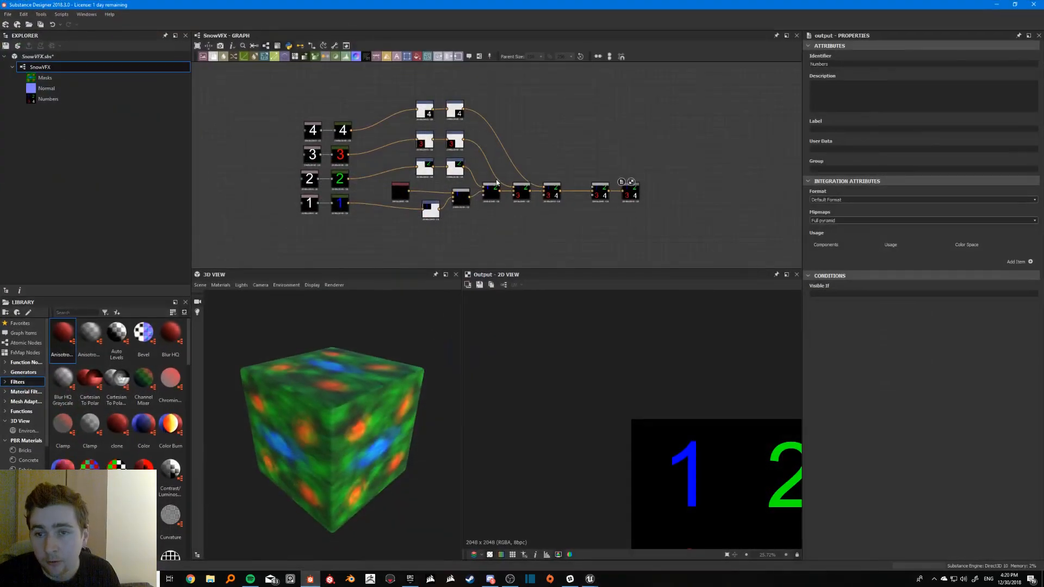
scroll(625, 380, down, 2)
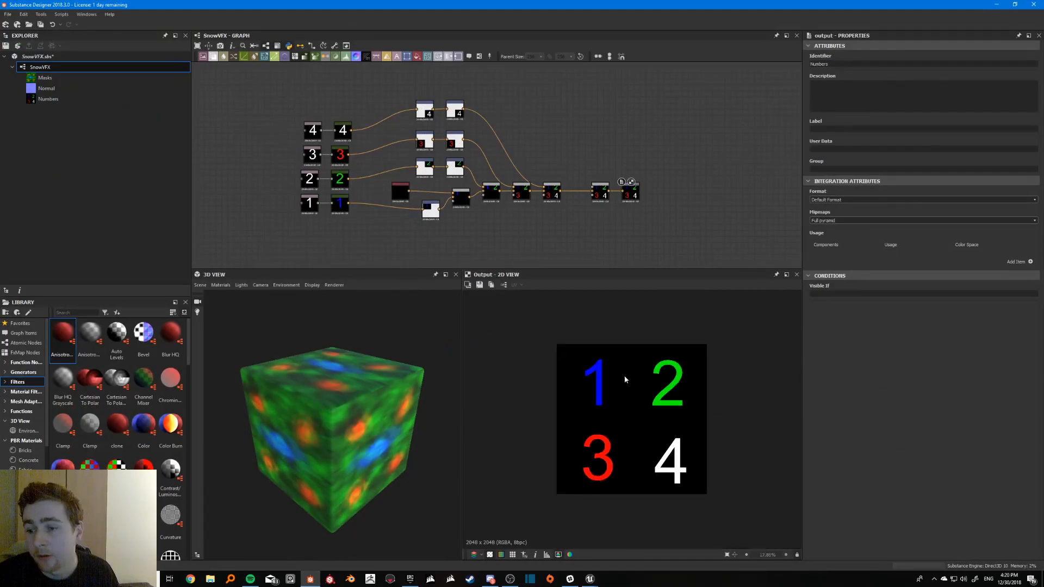
click(1017, 5)
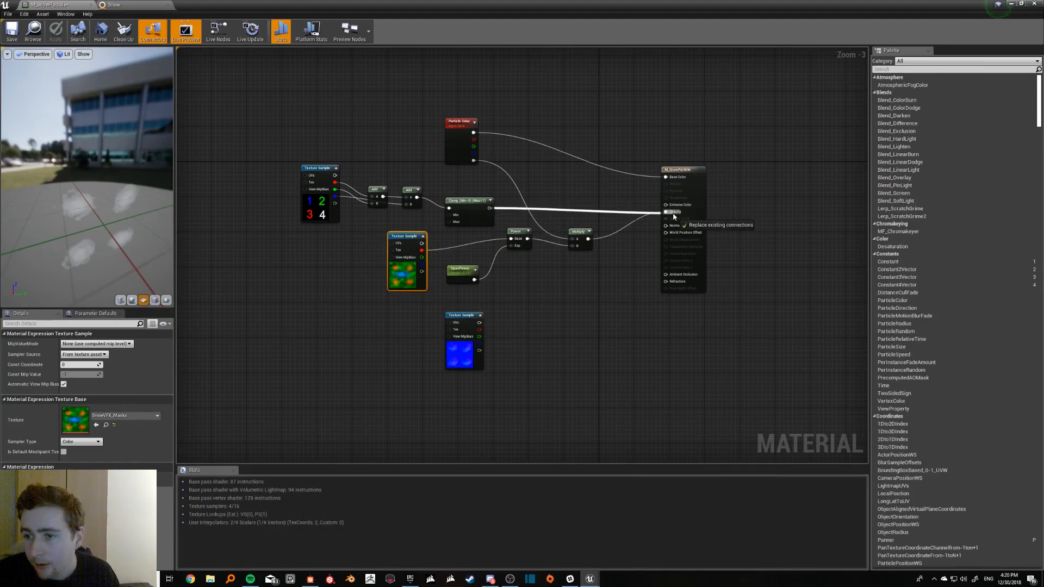
Connect the clamp output to Opacity and the numbers texture's RGB to Base Color, and apply the material.
drag(673, 216, 672, 212)
drag(541, 184, 542, 184)
click(471, 177)
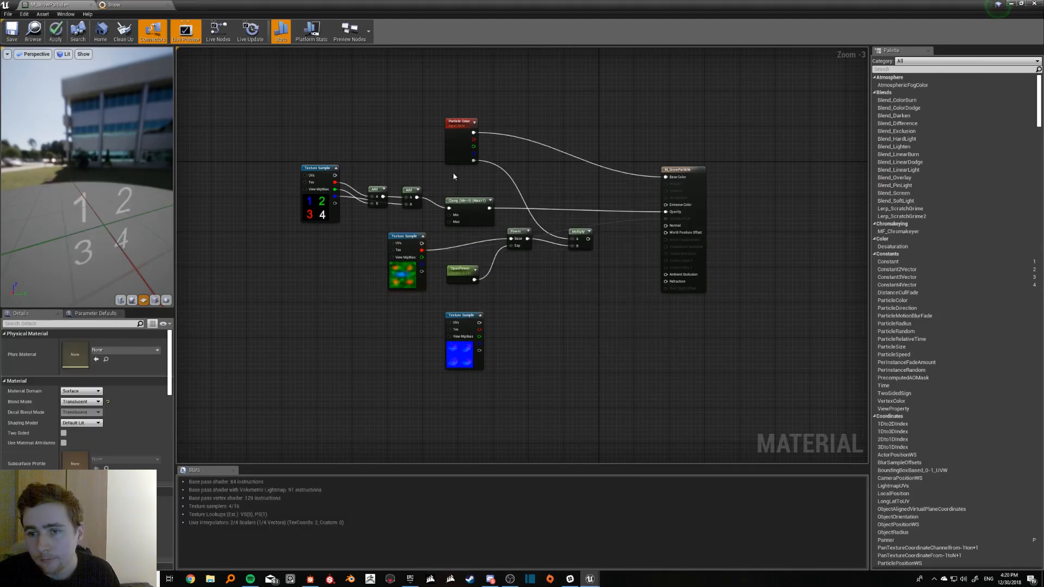
drag(334, 175, 664, 176)
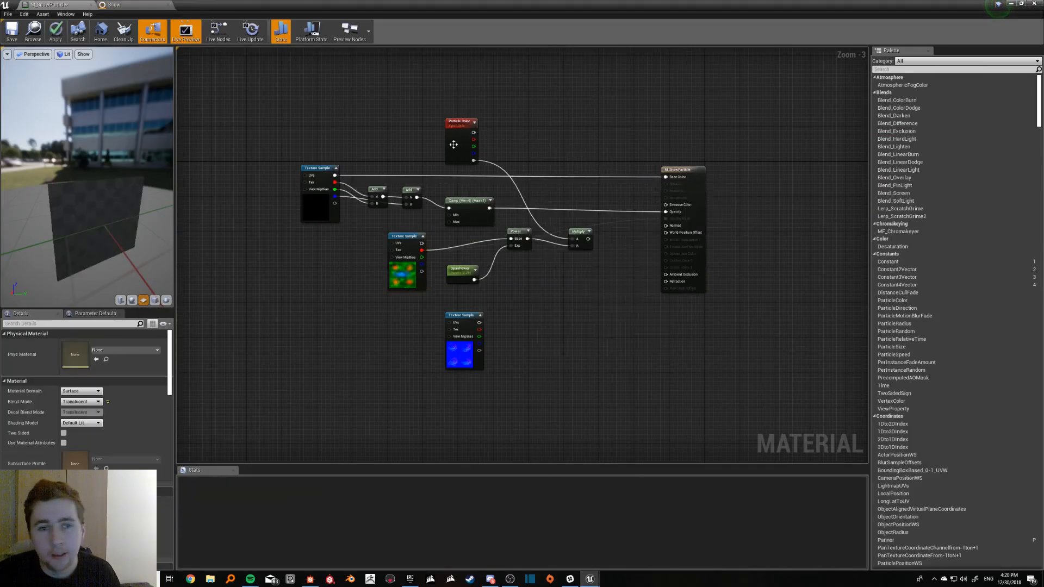
click(58, 33)
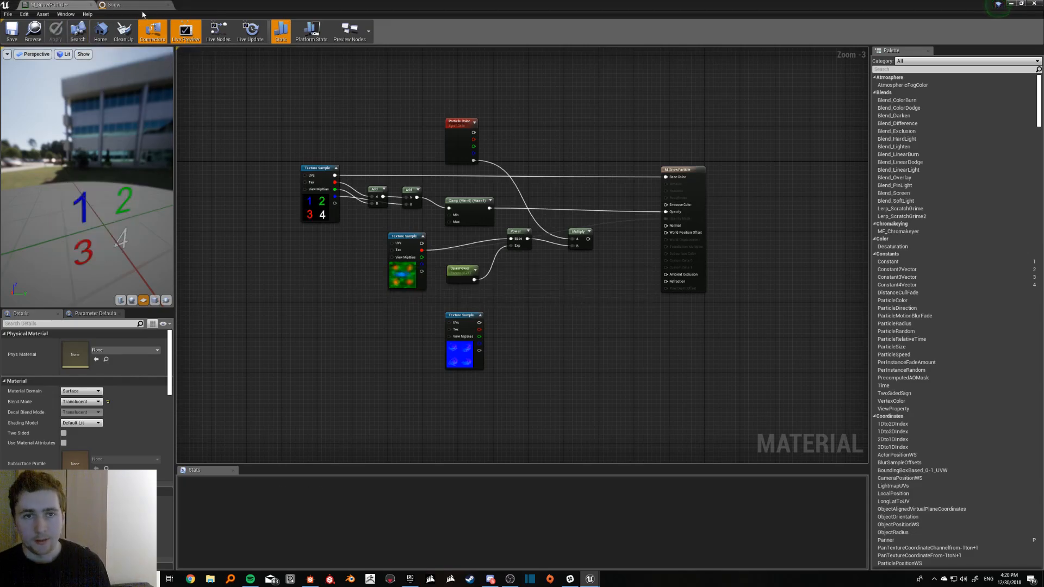
Switch to the Snow emitter and examine its Particle Spawn and Particle Update modules.
click(138, 4)
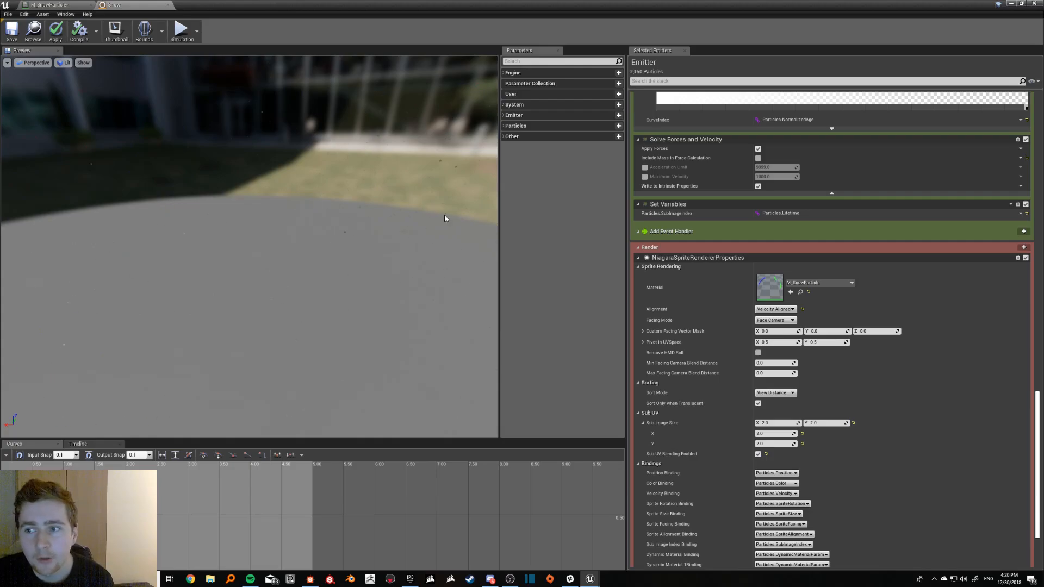
scroll(799, 228, up, 8)
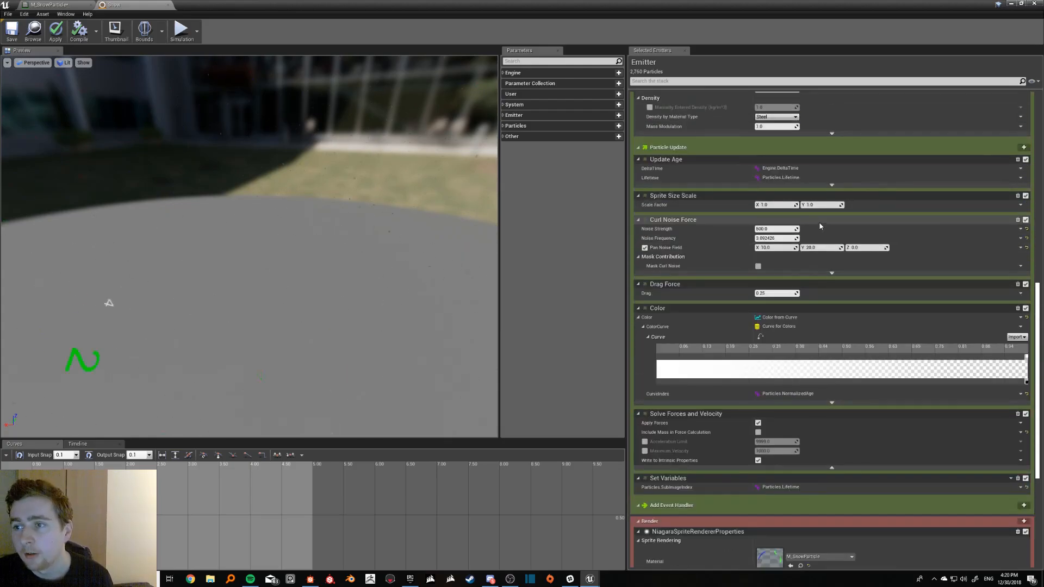
scroll(819, 207, up, 8)
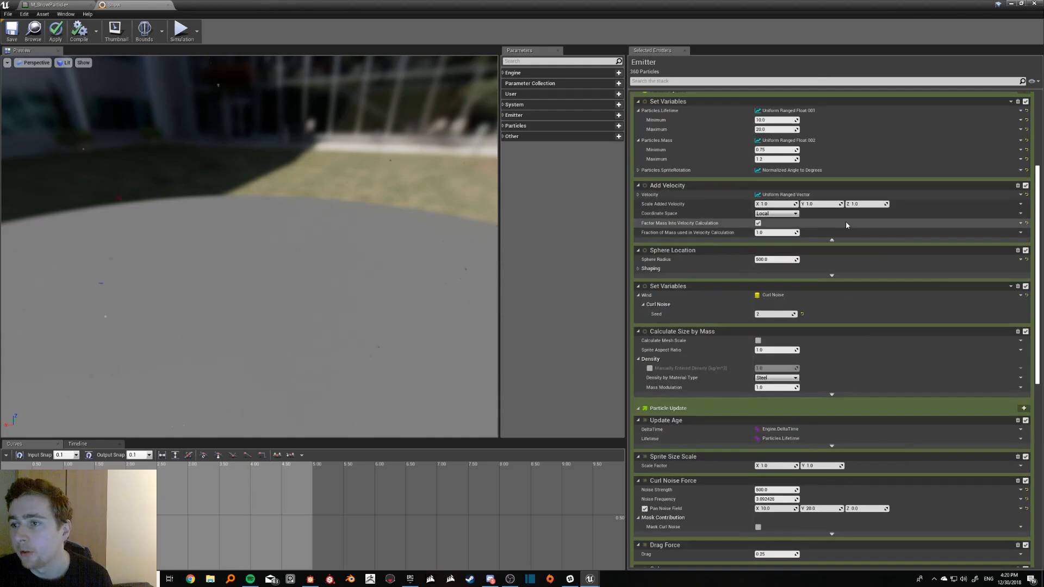
scroll(880, 256, down, 2)
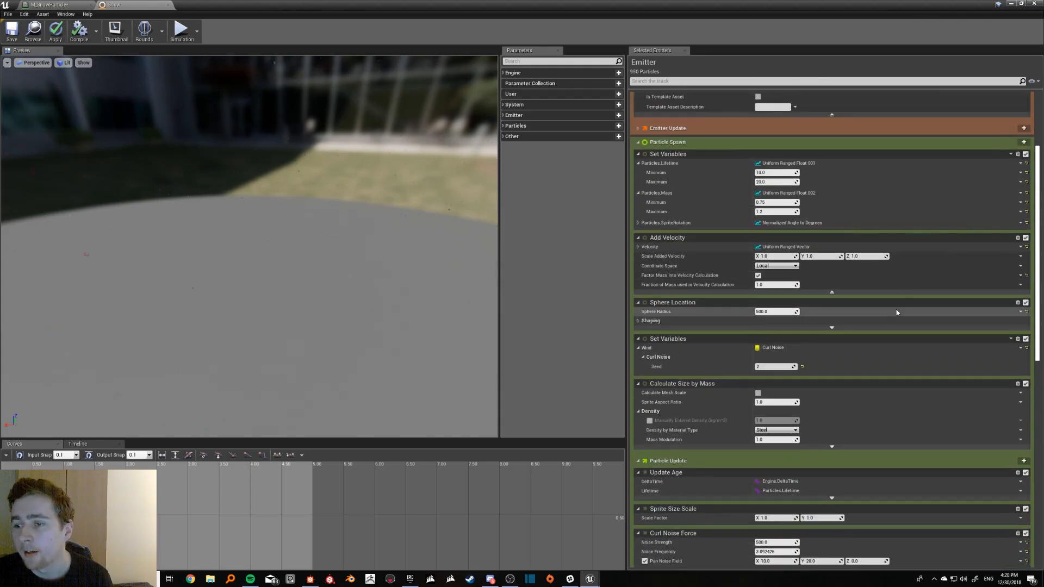
scroll(881, 308, down, 5)
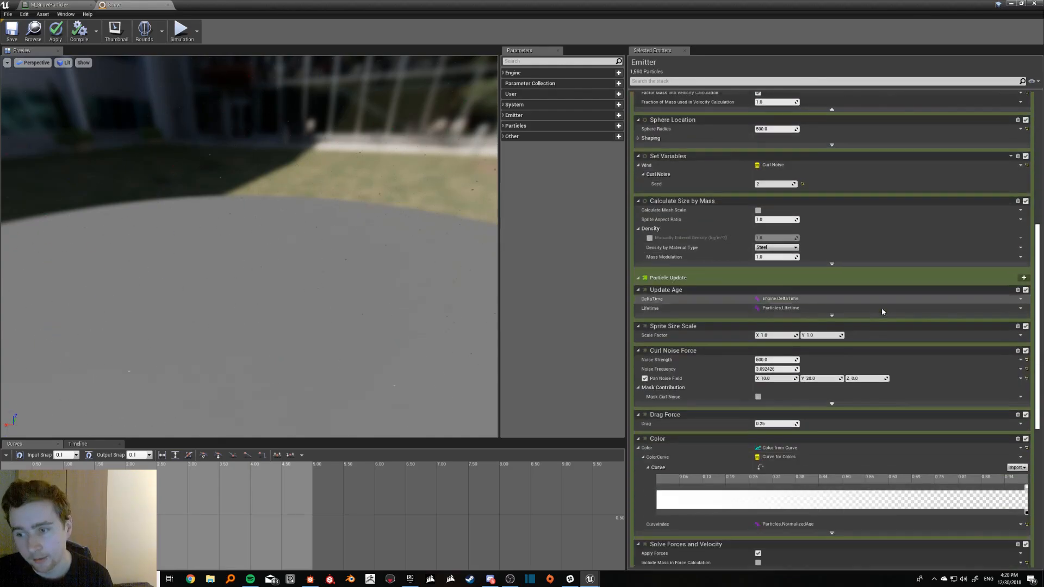
scroll(701, 294, down, 2)
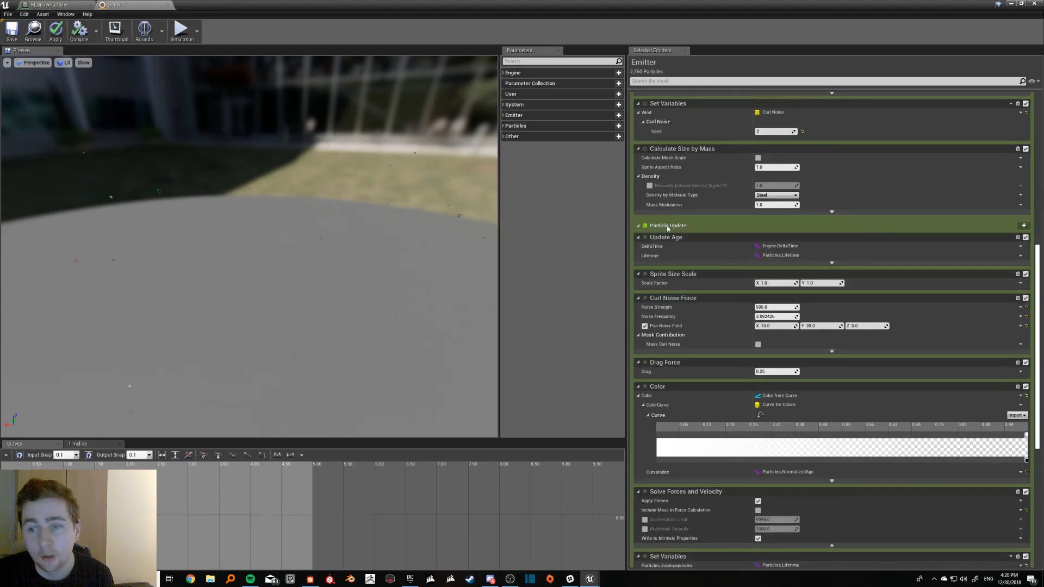
scroll(729, 275, up, 5)
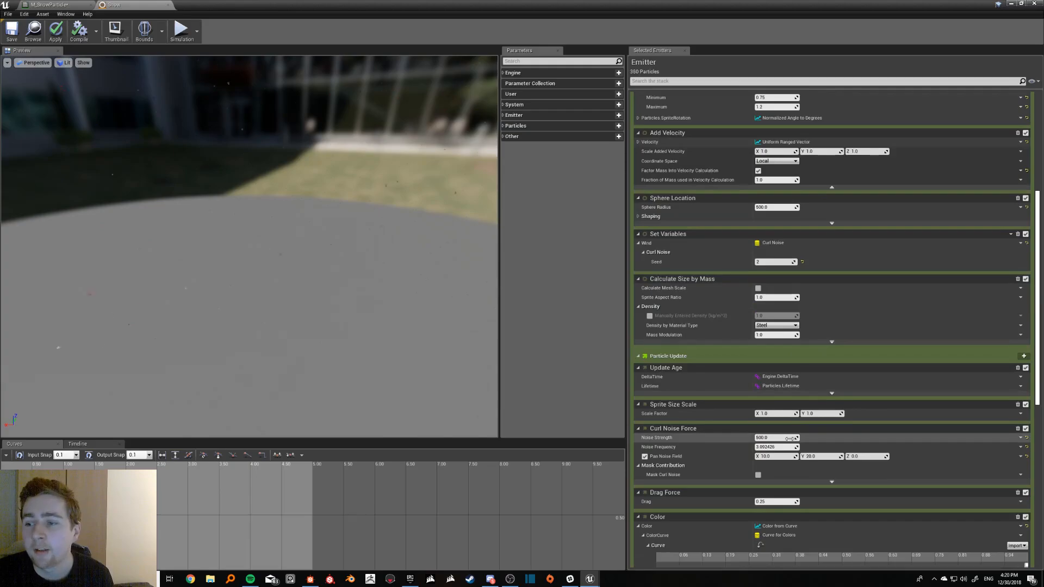
scroll(789, 438, up, 4)
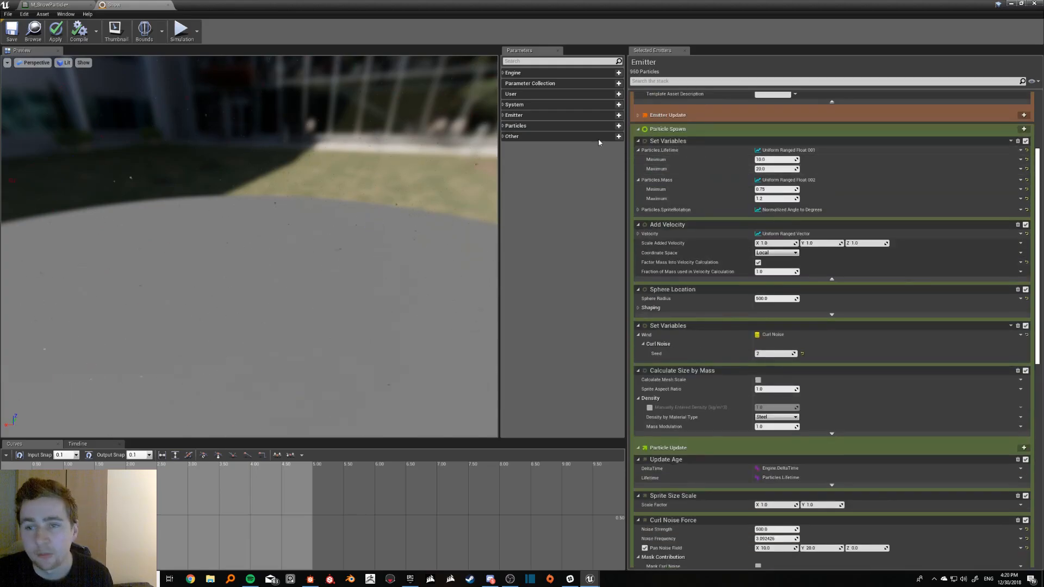
scroll(677, 407, down, 3)
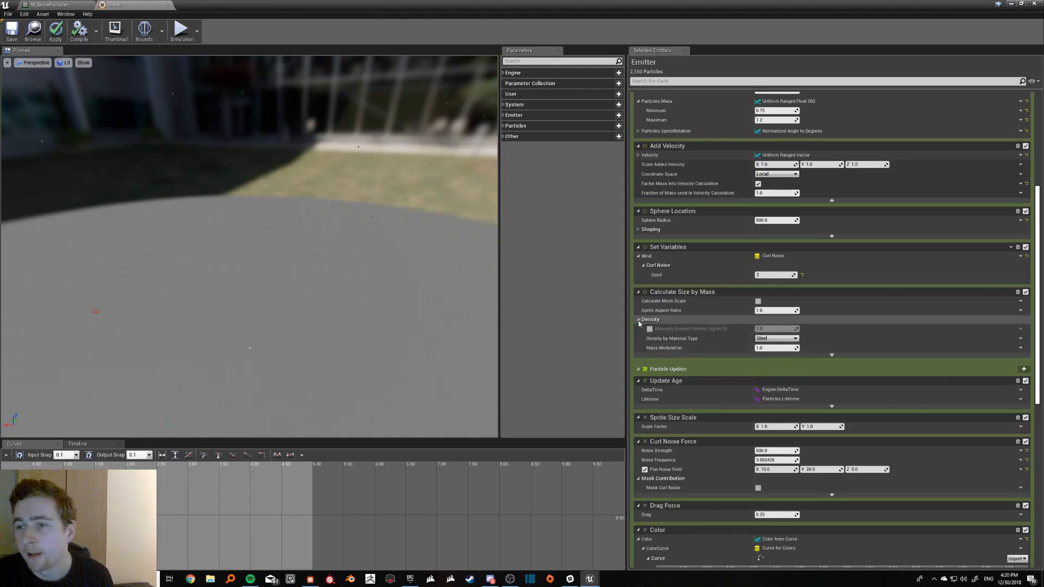
scroll(678, 256, up, 4)
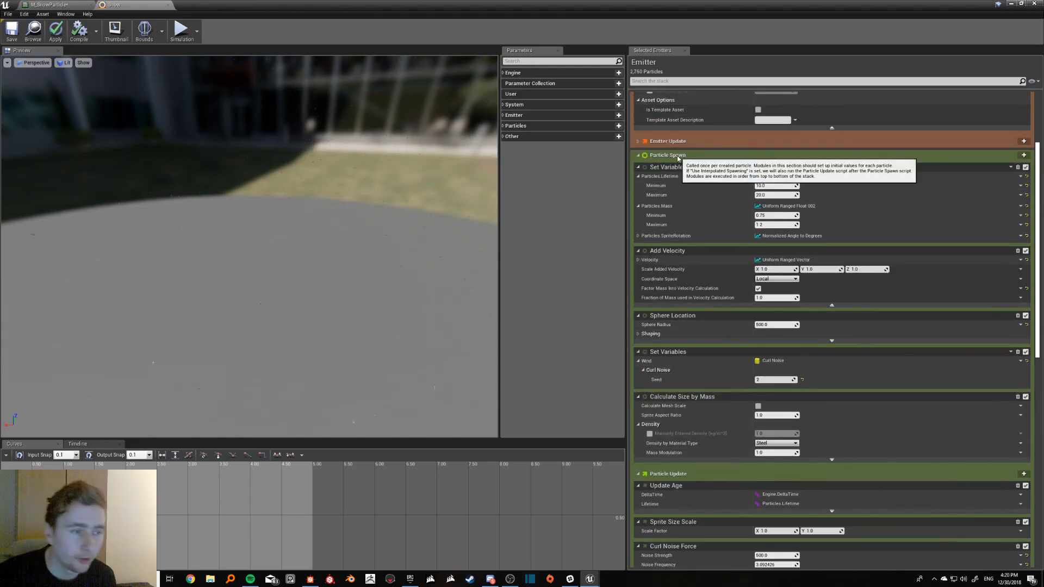
scroll(684, 179, down, 3)
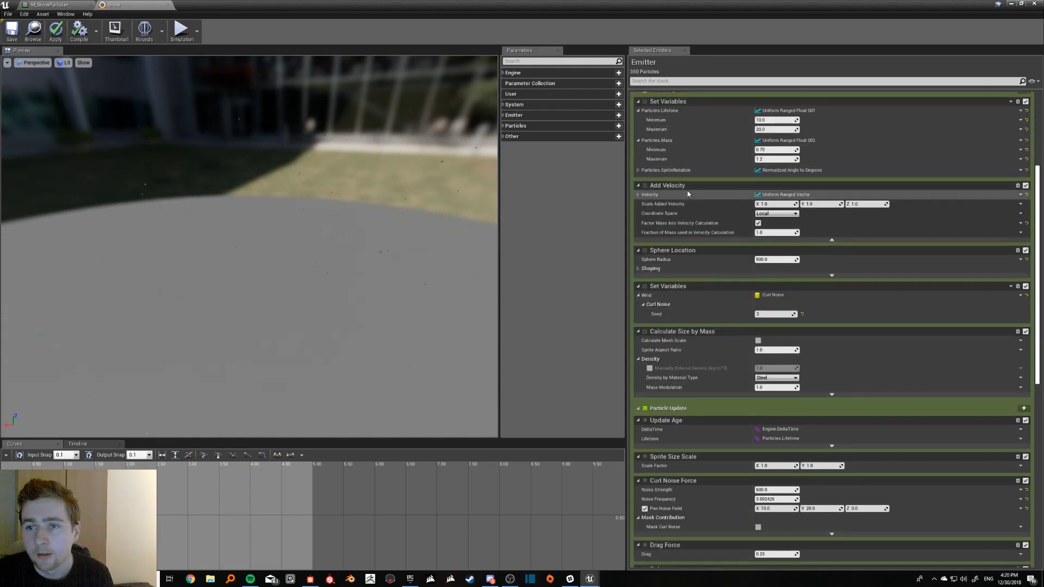
Set the Sprite Size Scale factor to 5.0 in X and Y and apply the emitter changes.
scroll(688, 272, down, 5)
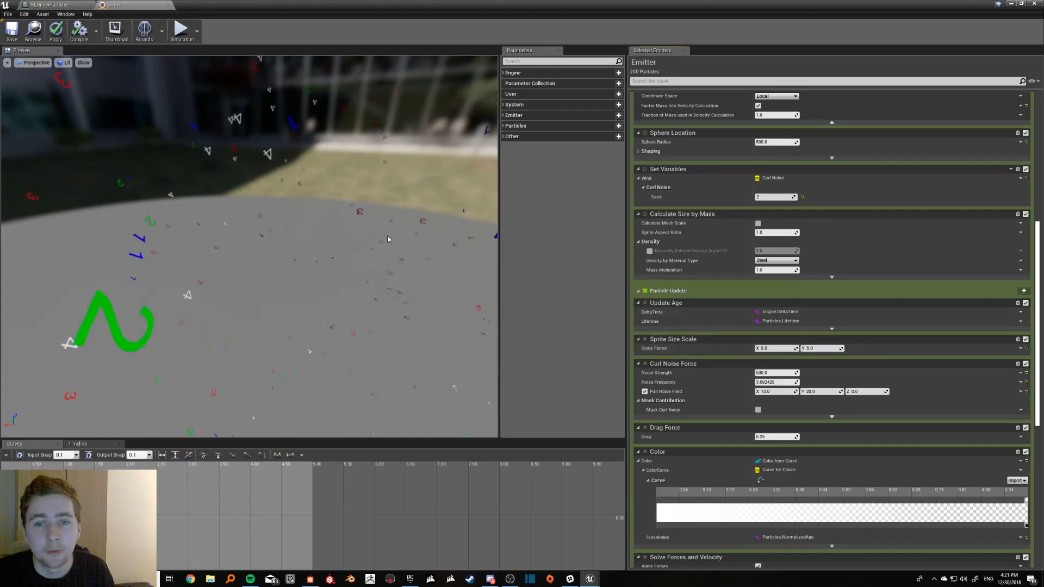
drag(293, 218, 294, 100)
click(56, 30)
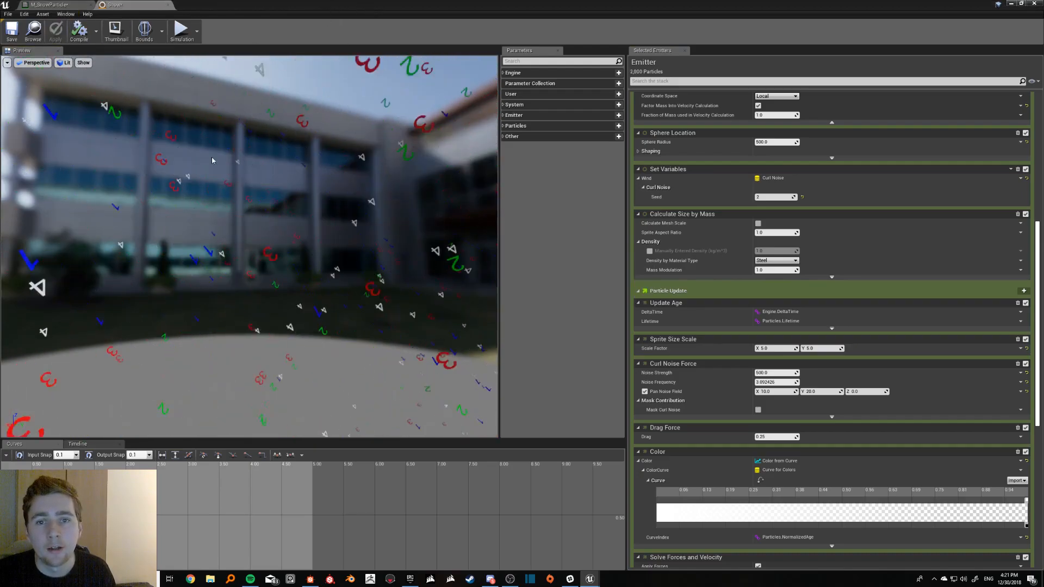
Check the enlarged number particles in the level viewport and bring the emitter editor back to full size.
key(alt+Tab)
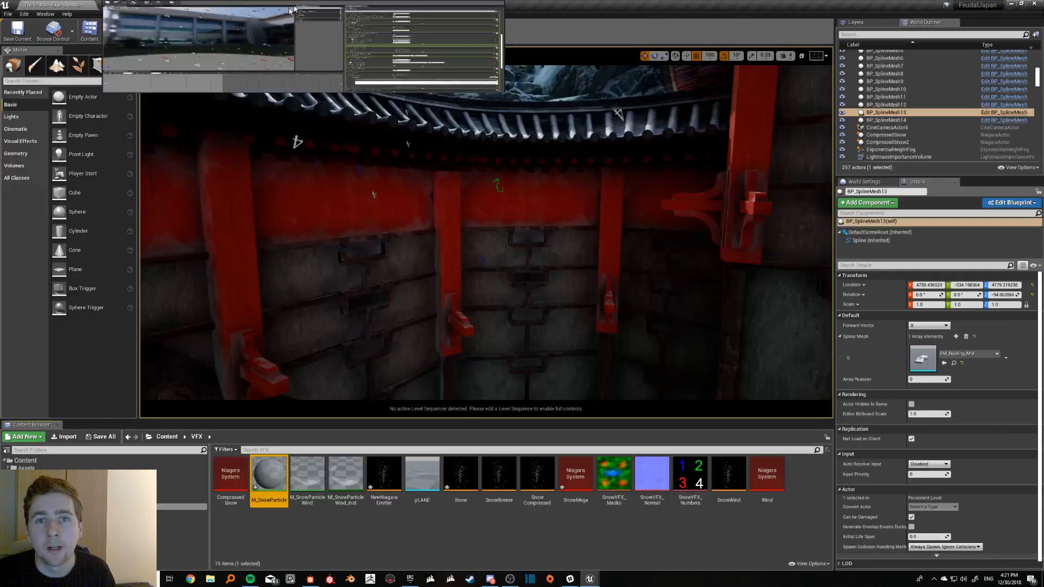
right_drag(402, 193, 370, 191)
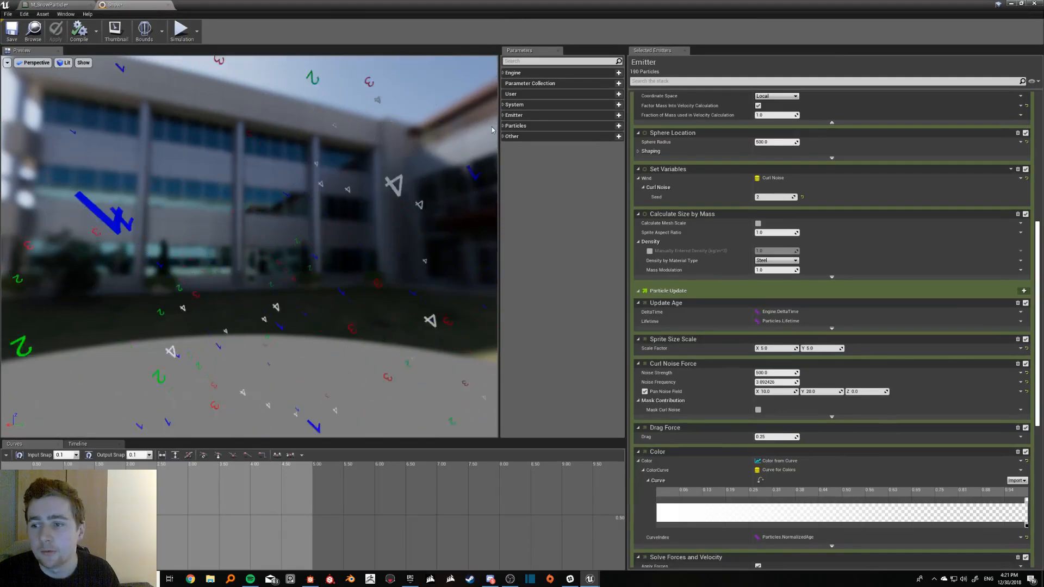
drag(381, 5, 0, 163)
drag(848, 272, 804, 298)
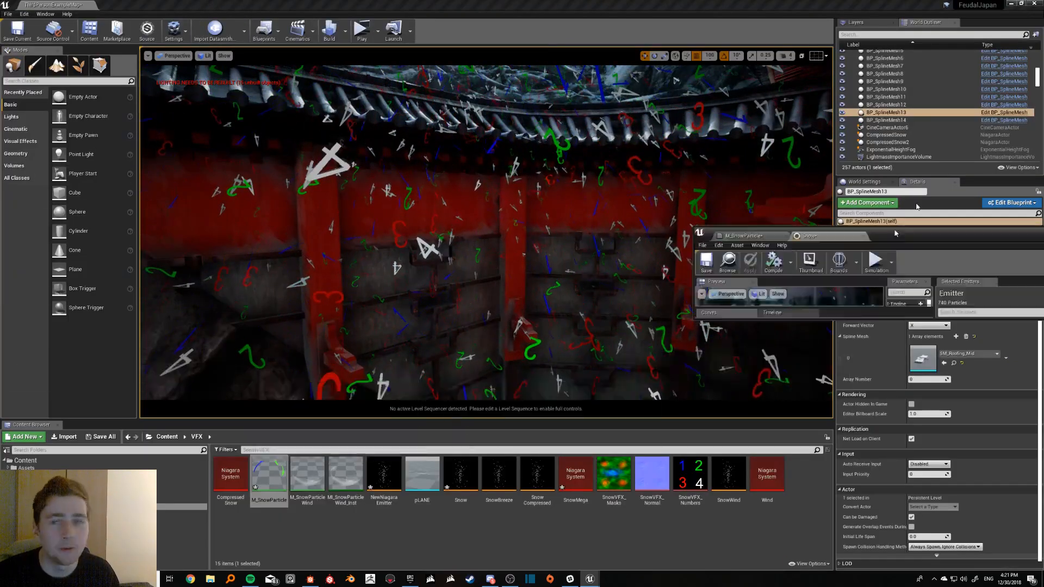
double_click(804, 298)
Search the emitter stack for "sub", go to the Sub Image Size setting, clear the search and review the Sub UV settings.
scroll(714, 224, down, 2)
scroll(714, 224, down, 8)
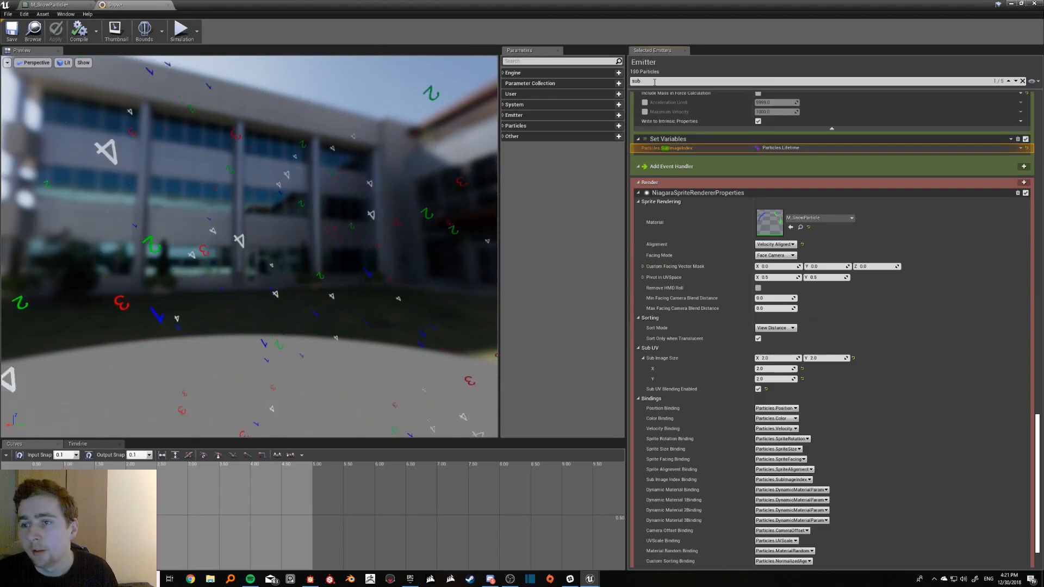
click(1015, 81)
click(1015, 81)
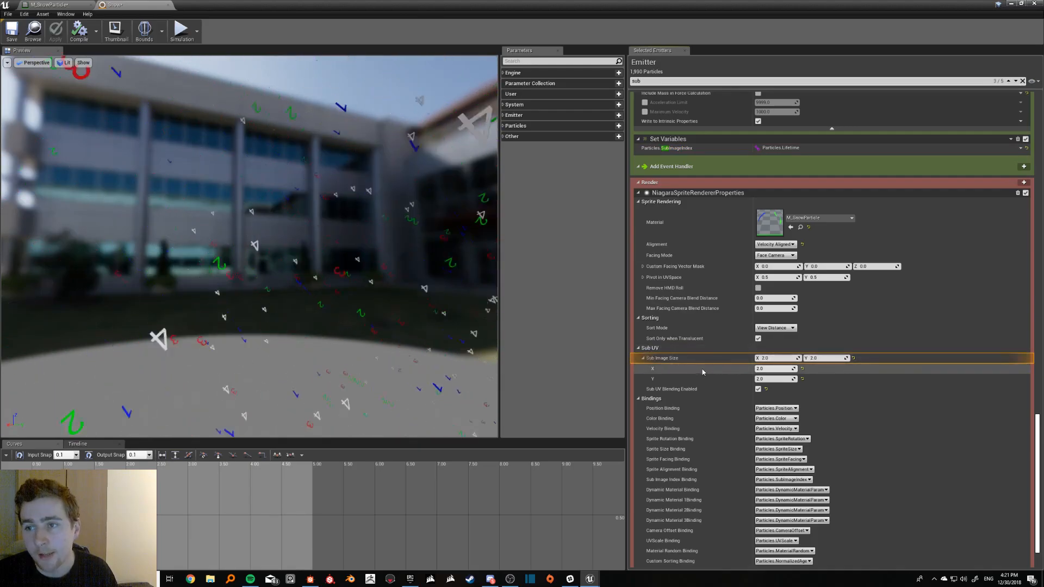
click(1021, 81)
mouse_move(681, 360)
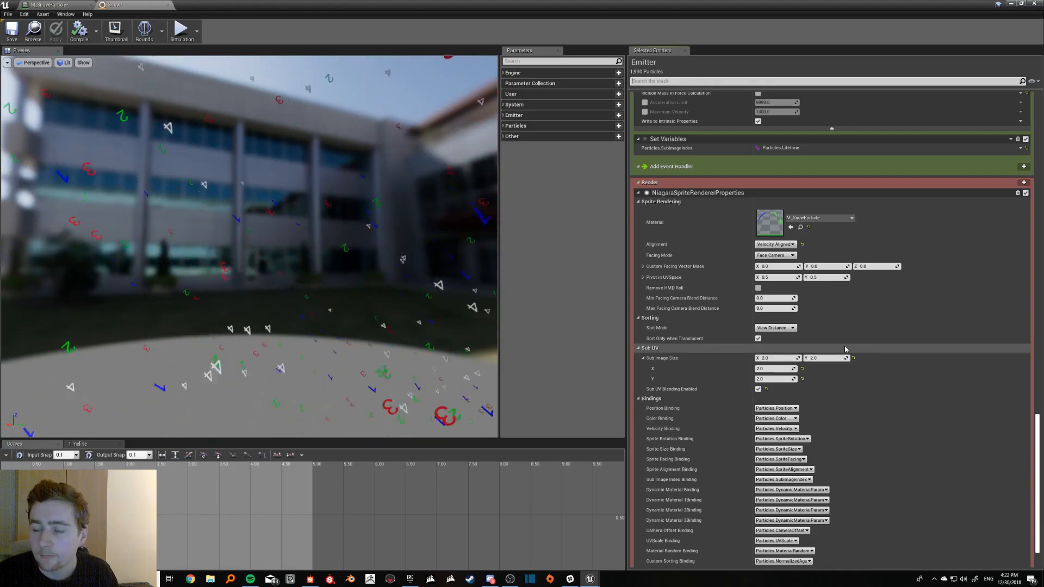
scroll(707, 350, up, 2)
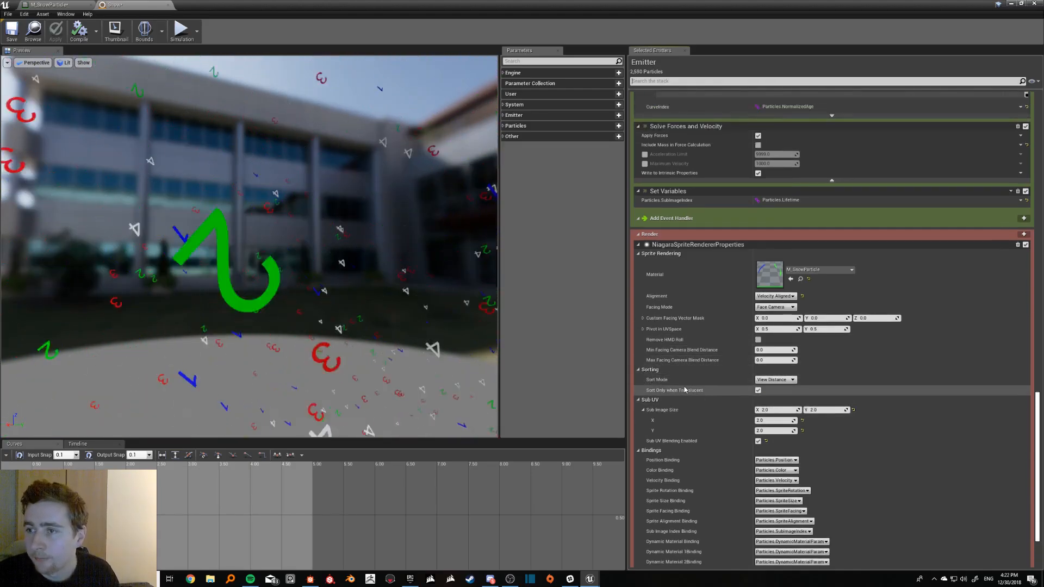
Search the Particle Update modules for "sub" and add a Set Variables module for Particles.SubImageIndex.
scroll(685, 389, up, 6)
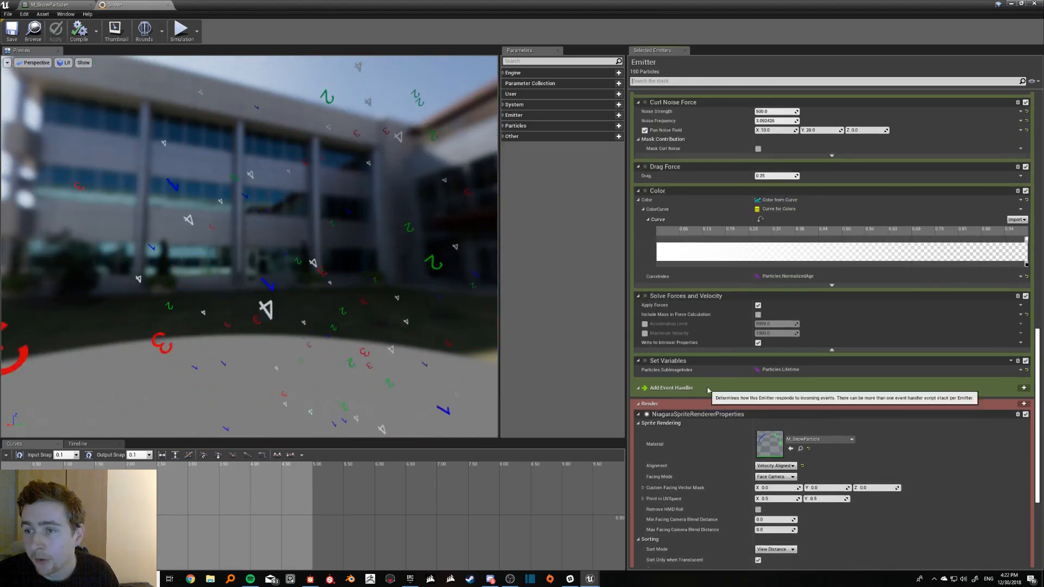
scroll(706, 390, up, 3)
scroll(704, 381, up, 3)
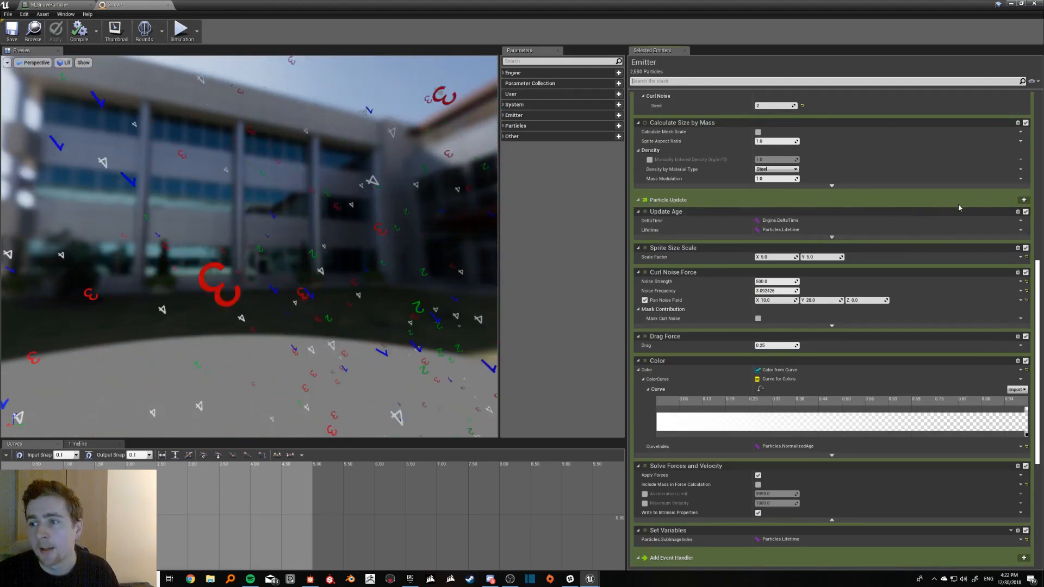
click(1020, 200)
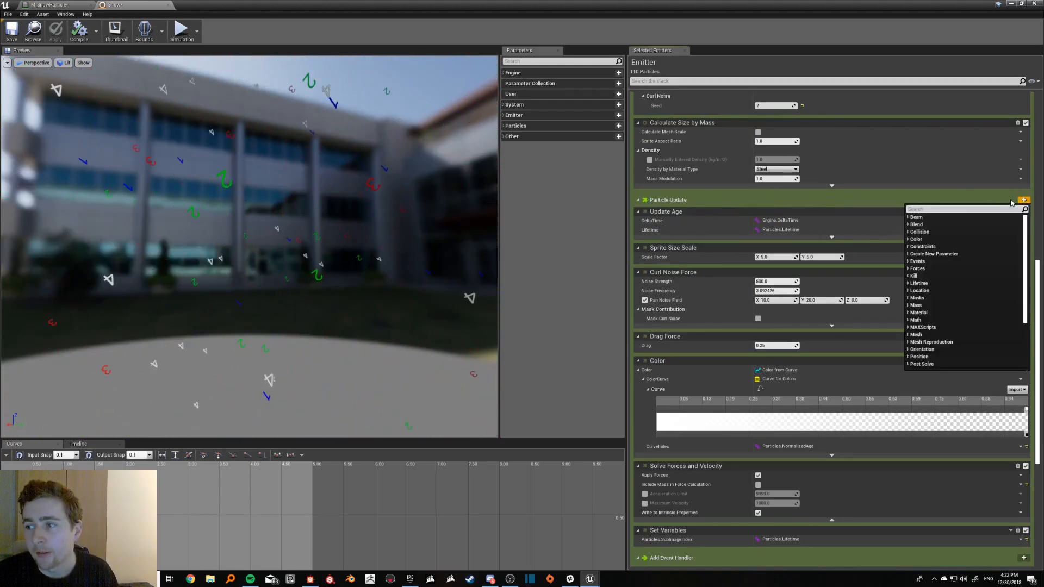
text(sub)
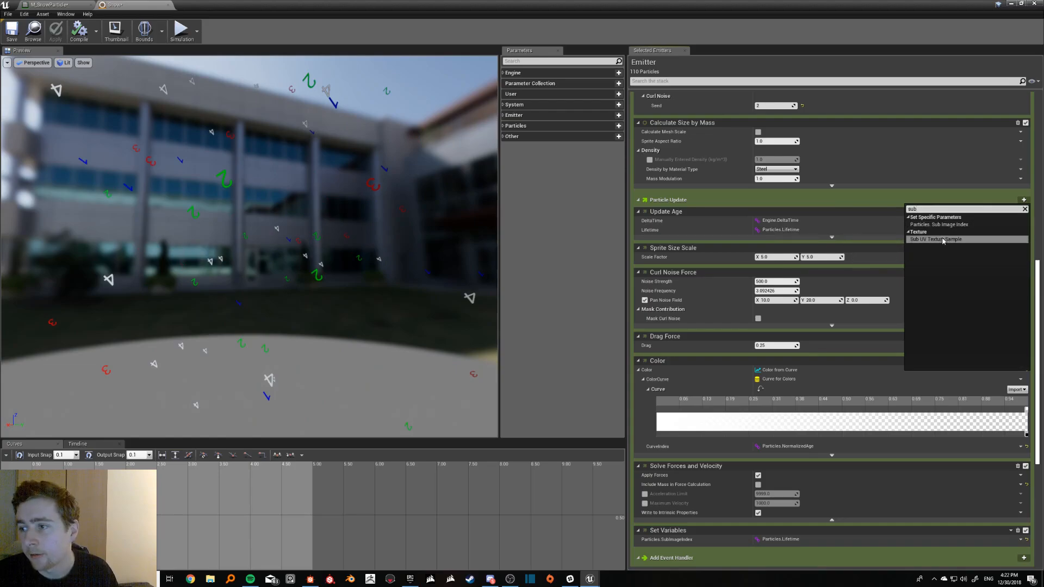
click(824, 205)
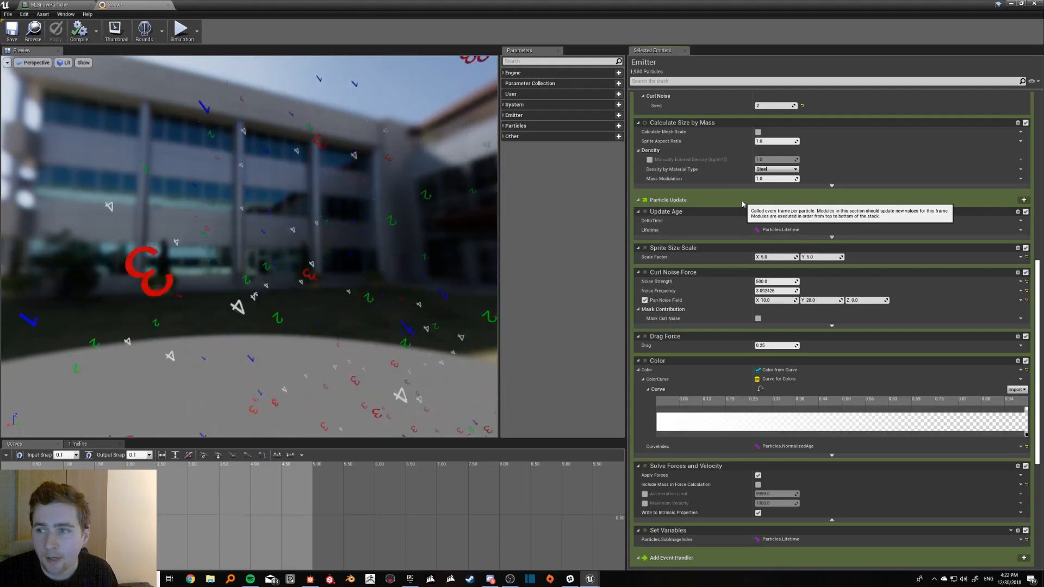
click(1023, 200)
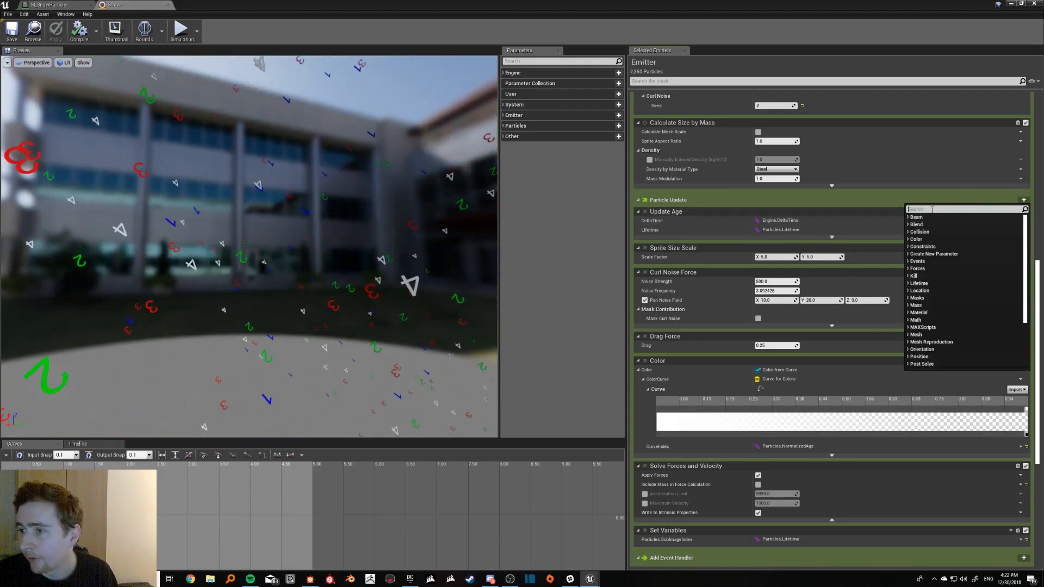
text(sub)
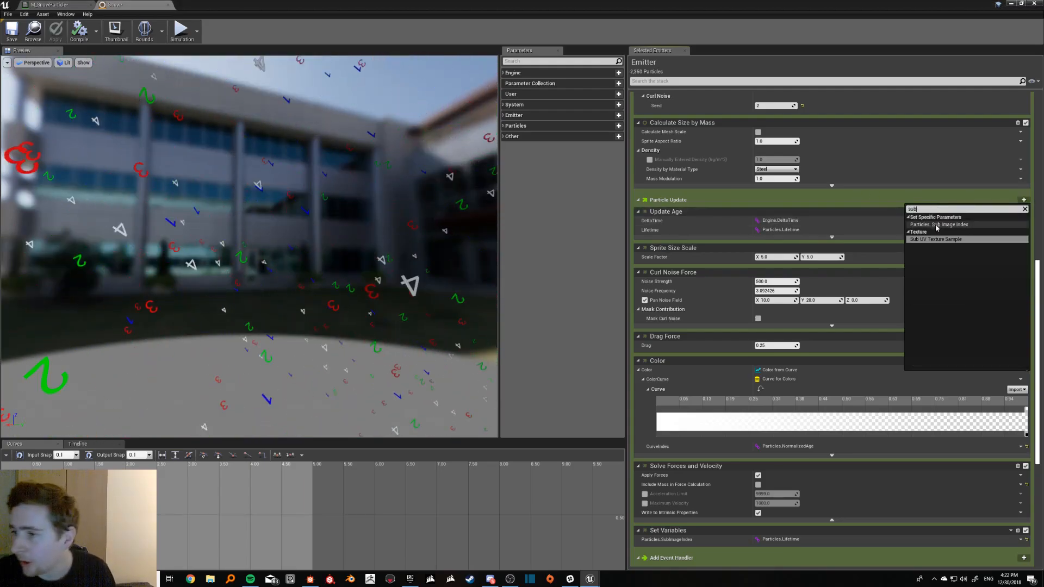
click(936, 226)
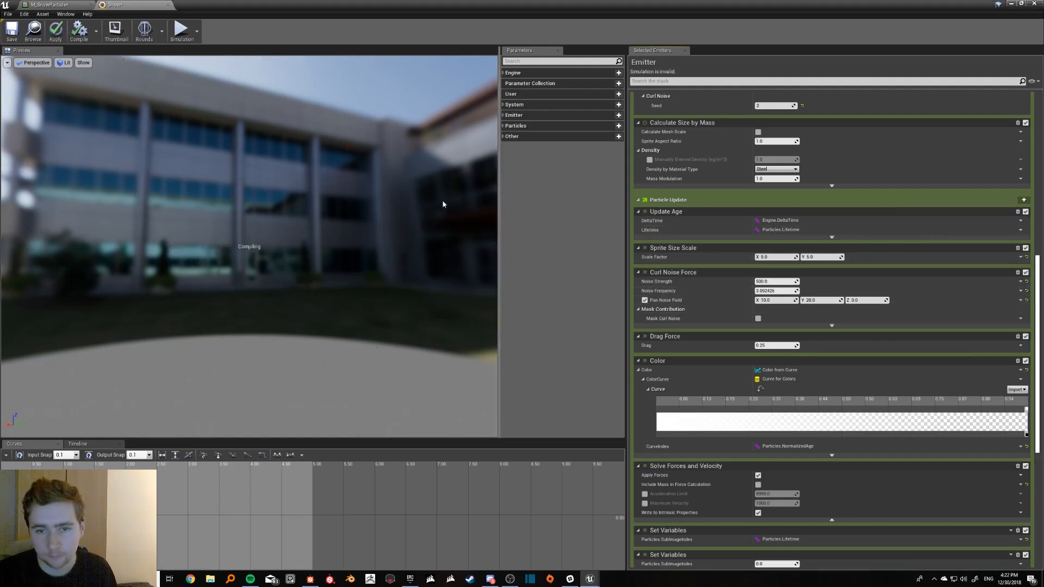
Drive the new module's SubImageIndex with a Uniform Ranged Float and set its maximum to 3.
scroll(855, 294, down, 3)
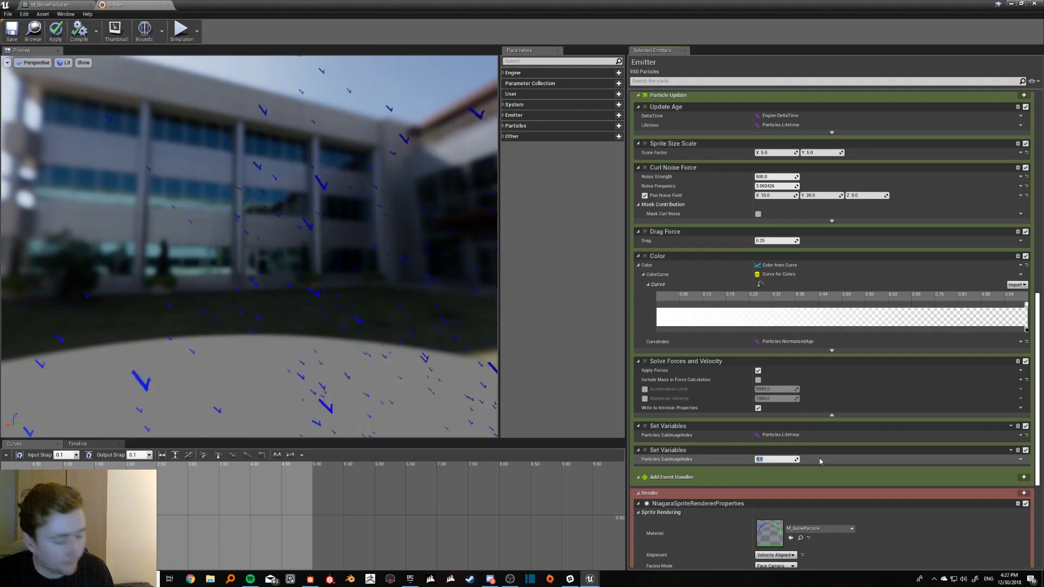
click(1020, 460)
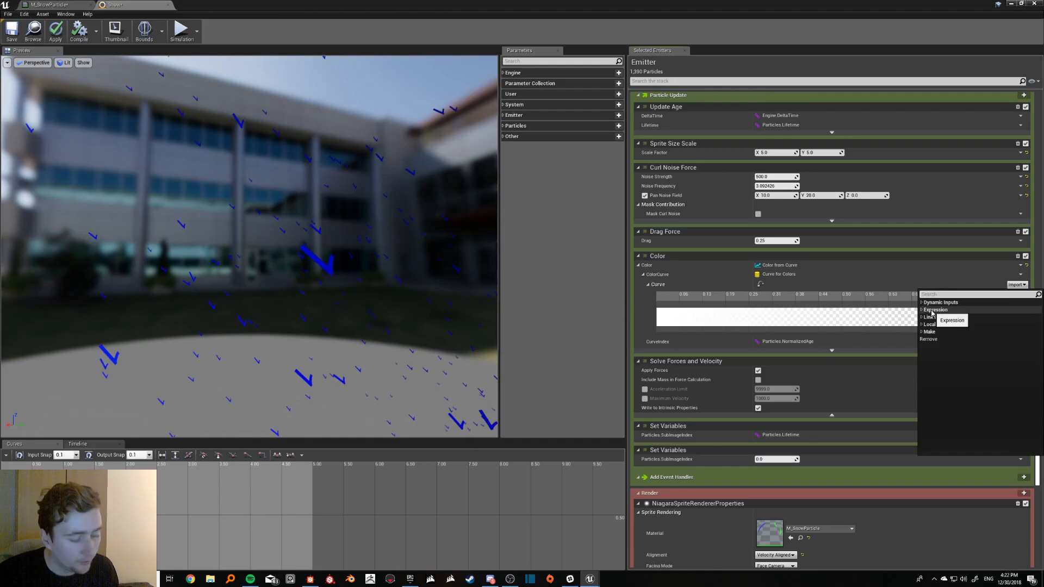
text(ran)
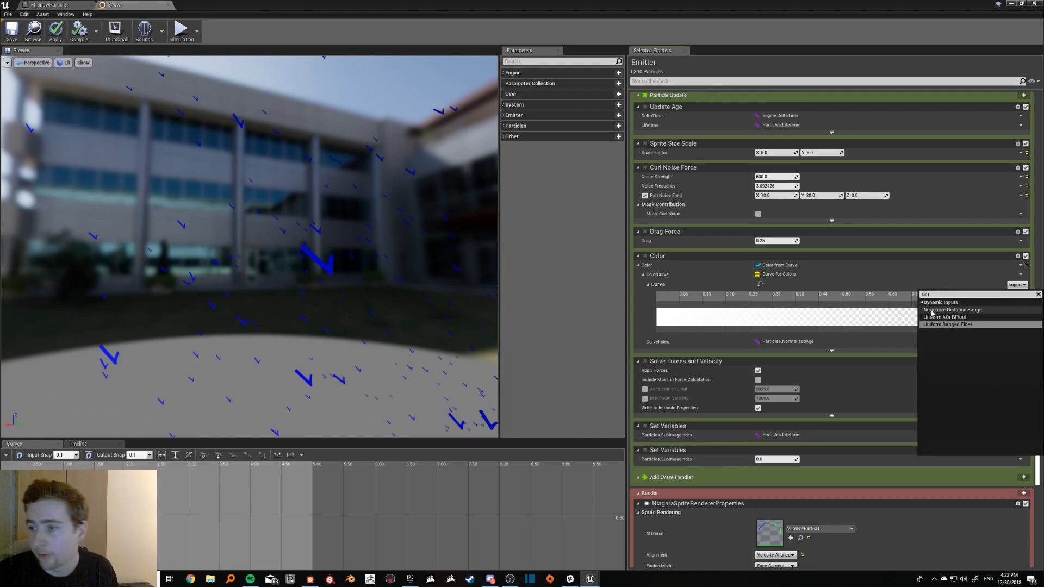
click(949, 324)
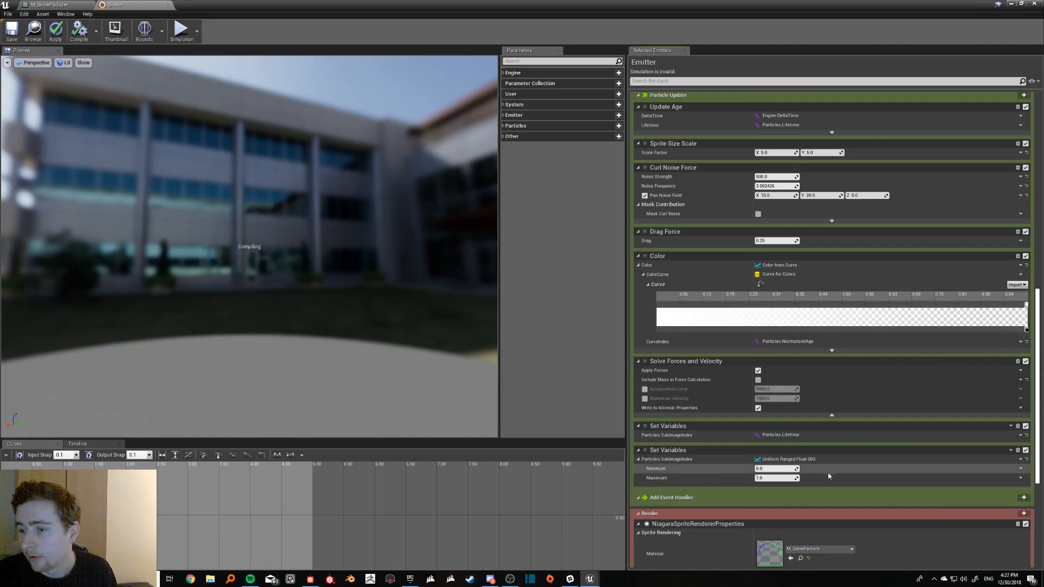
click(776, 478)
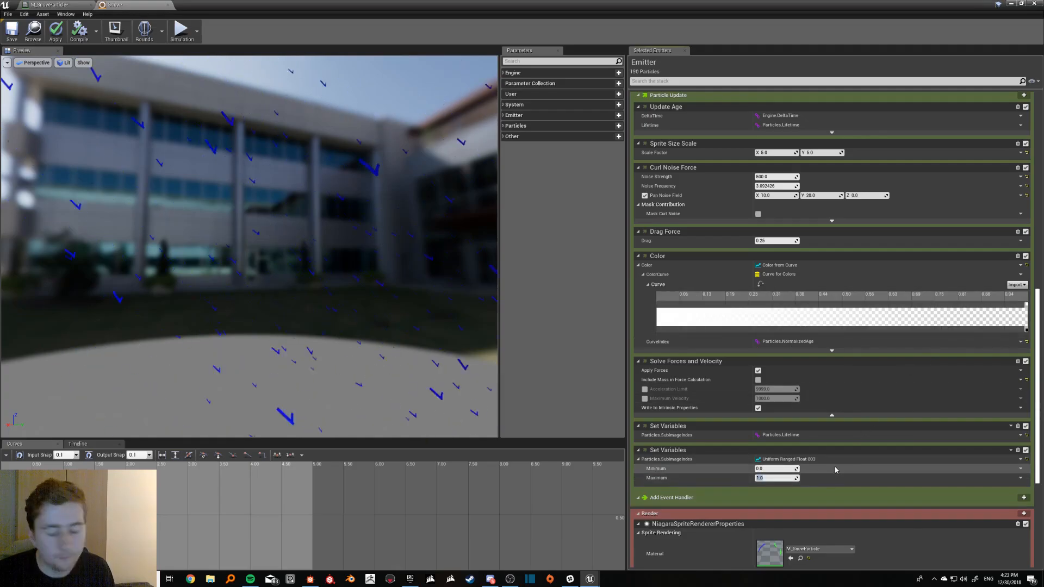
text(3)
key(Return)
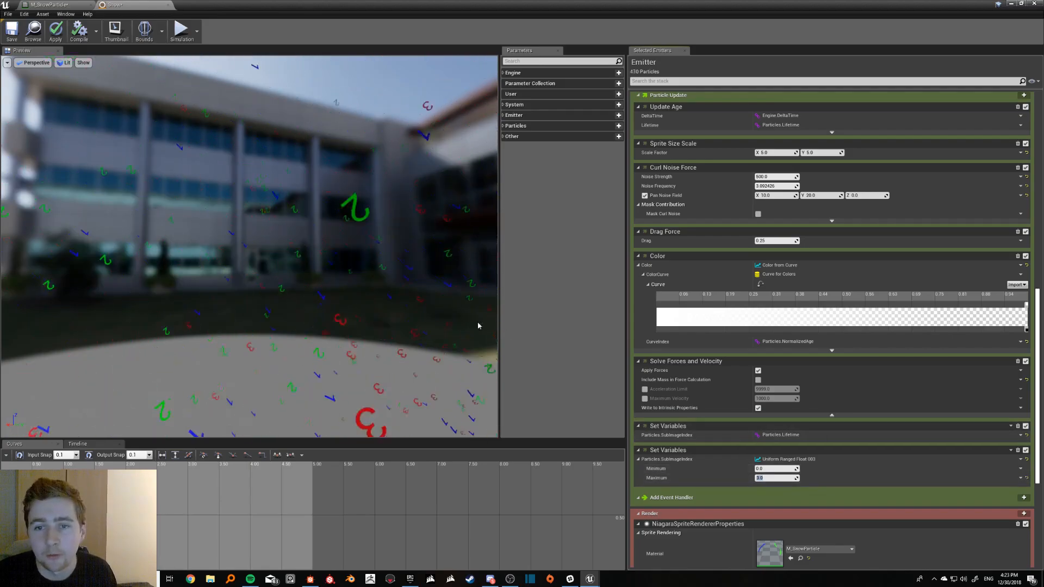
Show the emitter timeline and scrub the playhead to about 0.82 s to examine the changing number particles.
right_drag(364, 270, 363, 294)
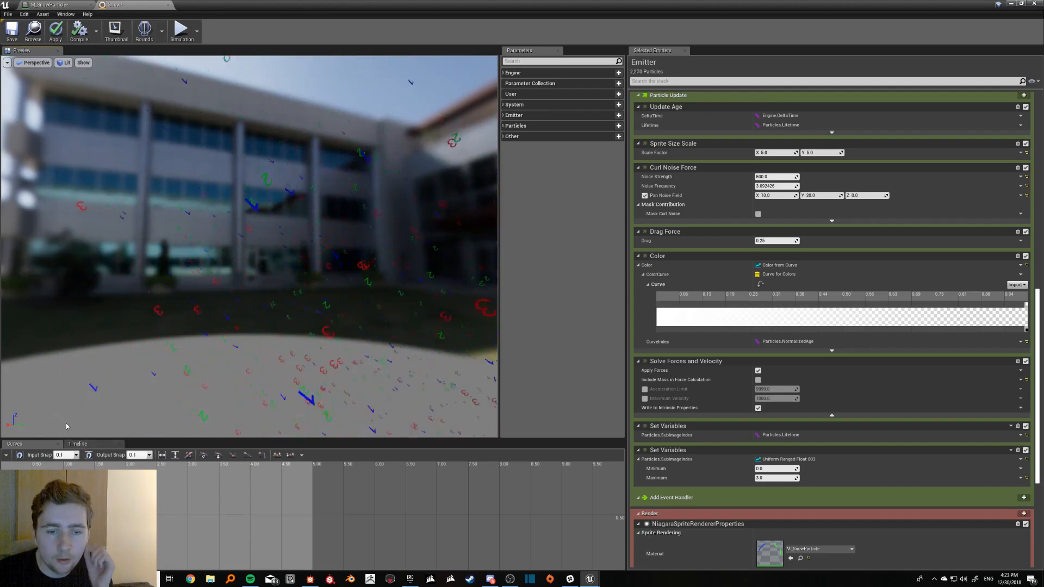
click(77, 443)
click(251, 470)
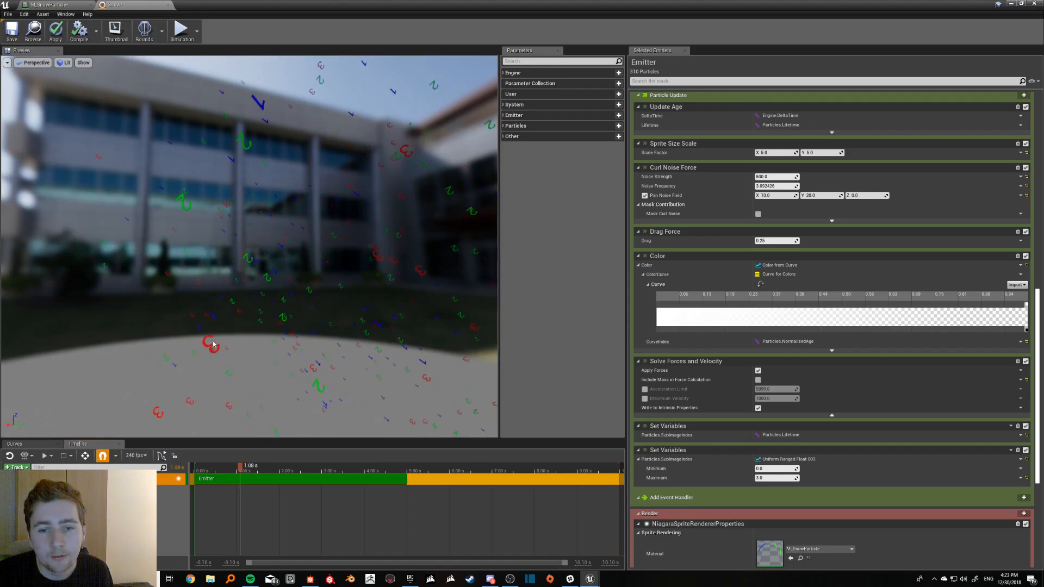
drag(243, 476, 228, 474)
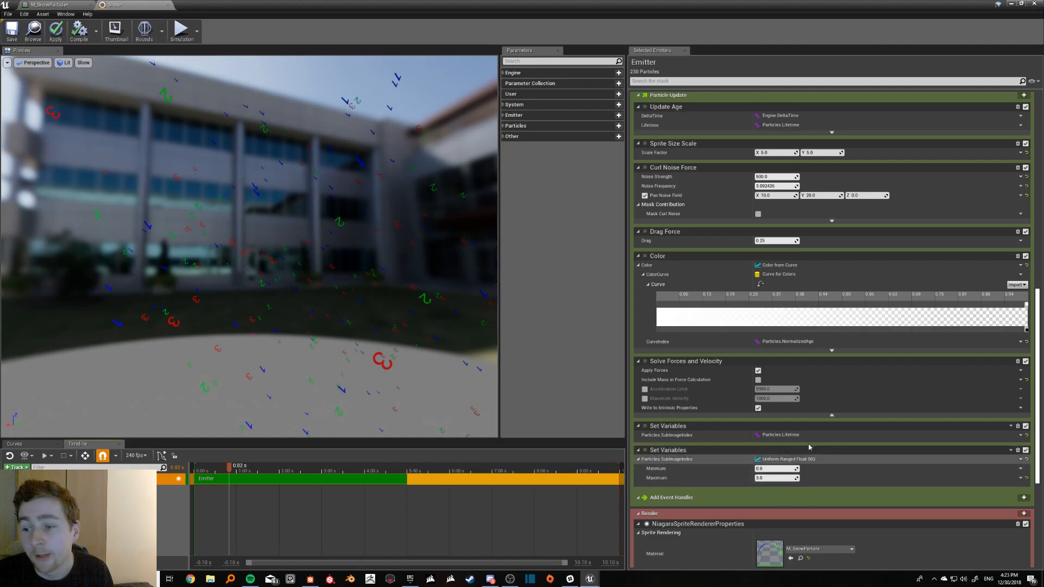
Remove the ranged-float SubImageIndex module and review the Particle Spawn modules, expanding the SpriteRotation settings.
click(1017, 451)
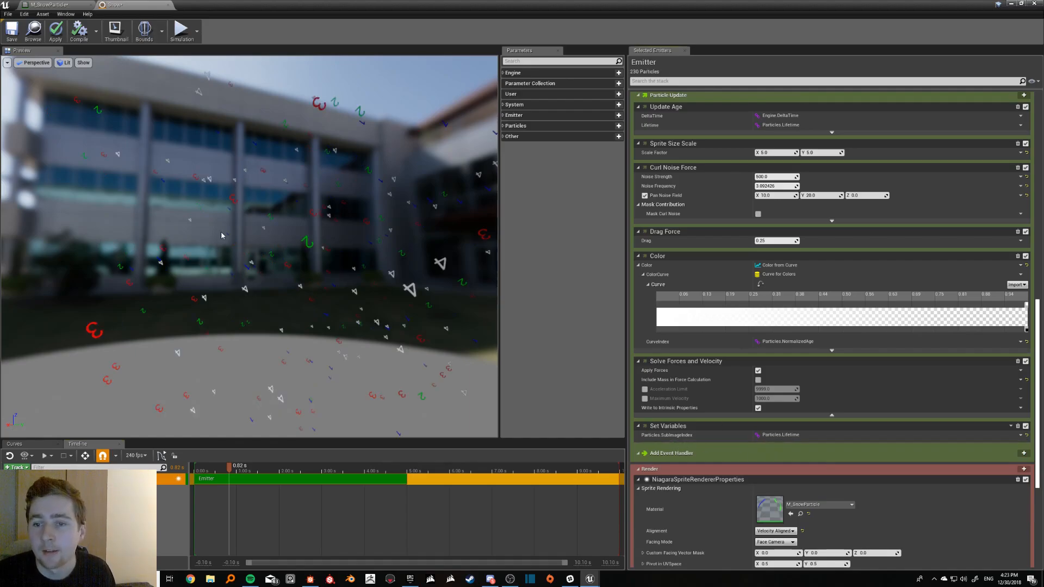
scroll(906, 334, up, 3)
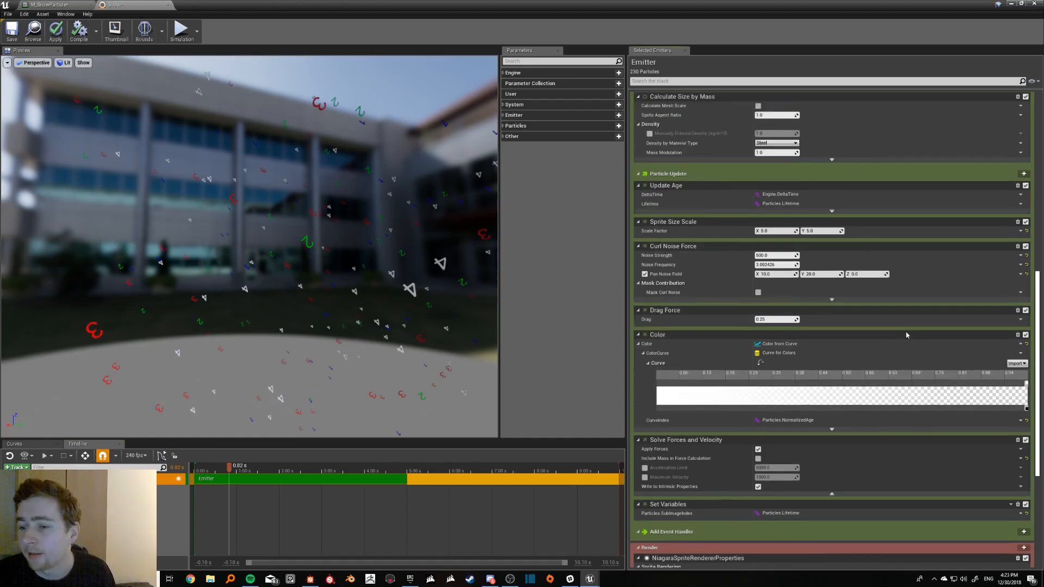
scroll(902, 331, up, 7)
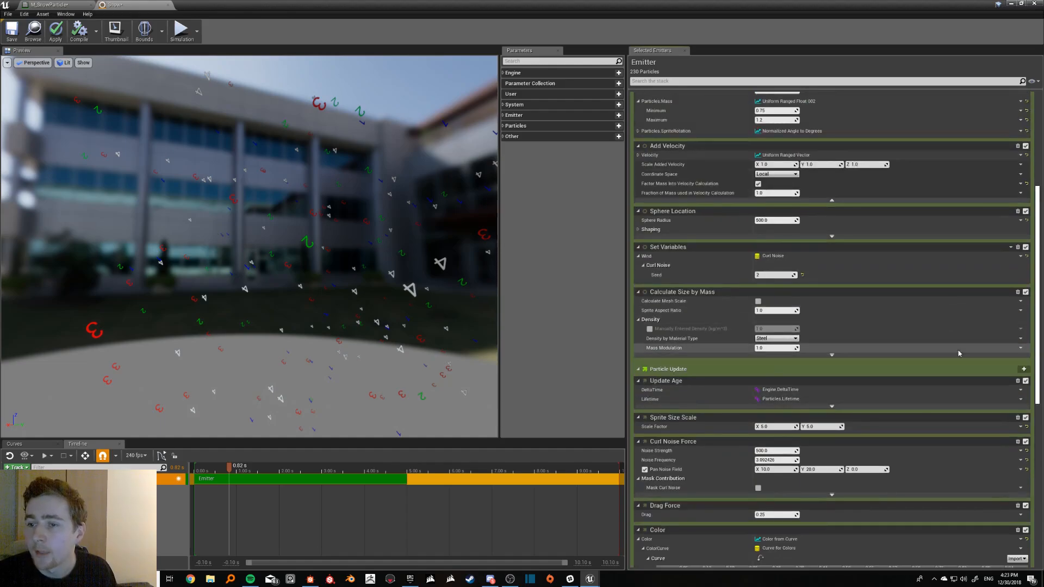
scroll(917, 326, up, 3)
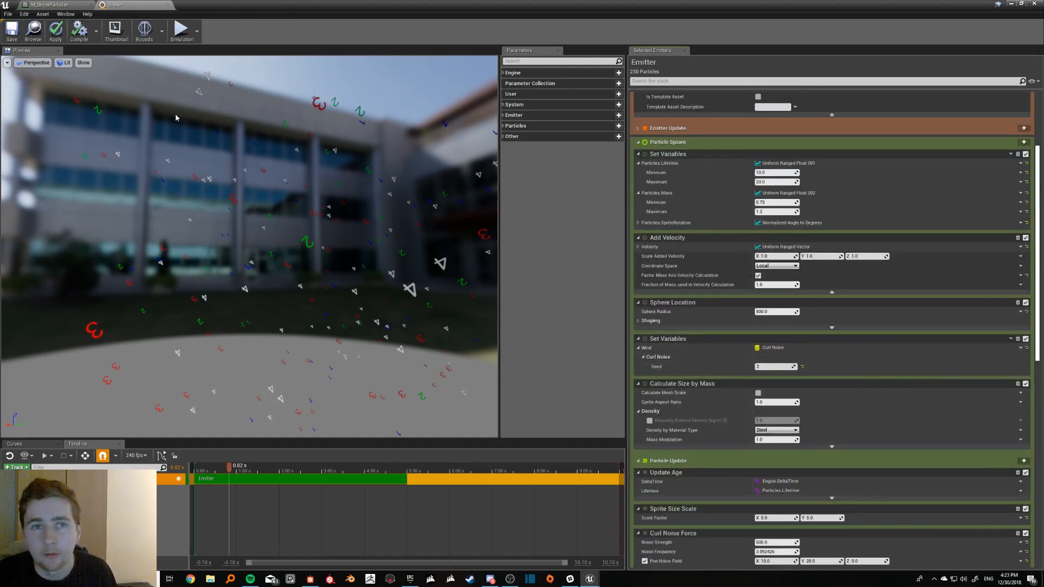
scroll(707, 375, up, 3)
scroll(687, 429, down, 3)
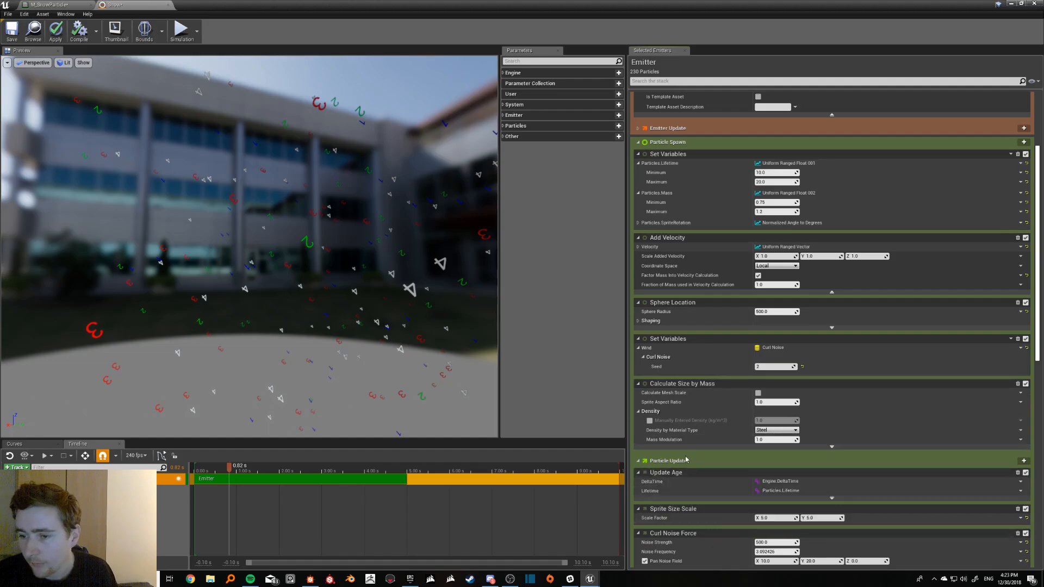
scroll(698, 436, up, 1)
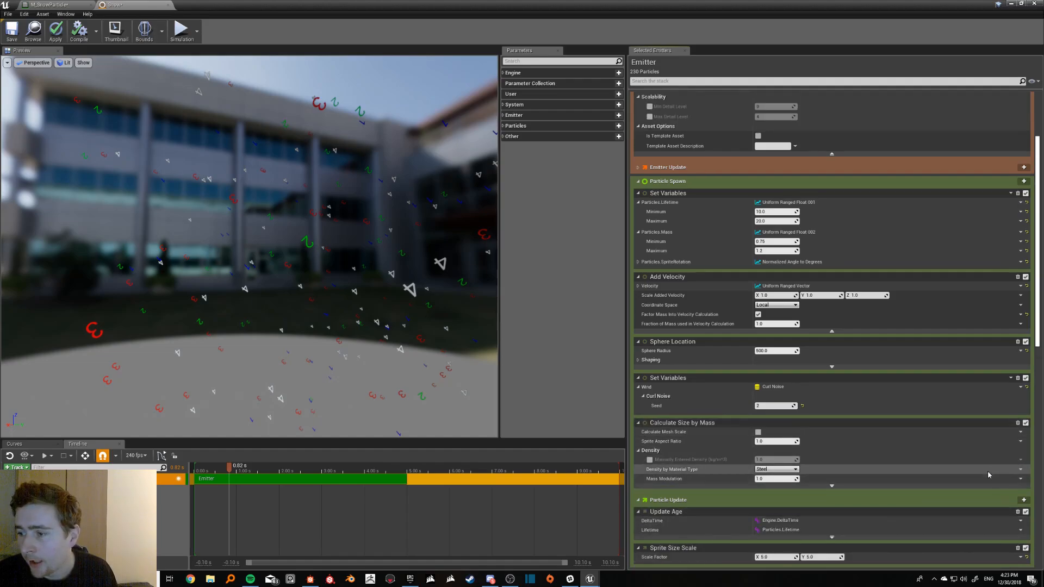
click(638, 262)
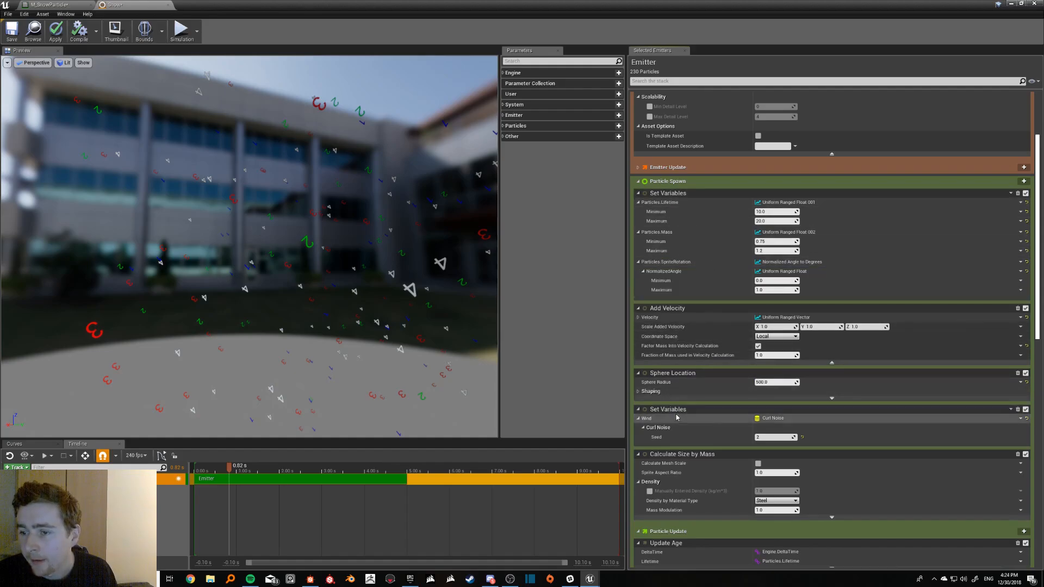
click(167, 5)
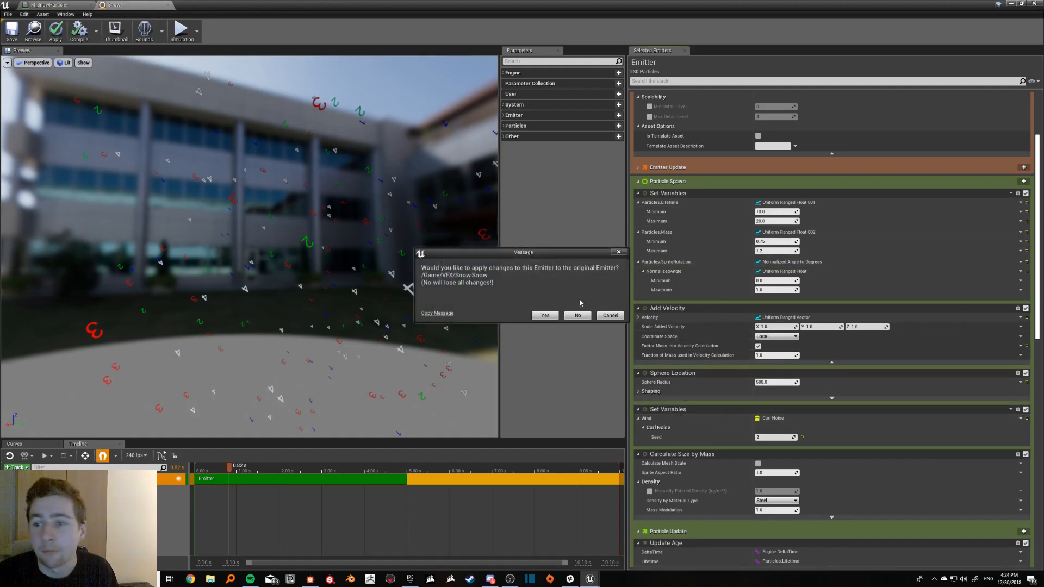
click(610, 313)
click(1010, 4)
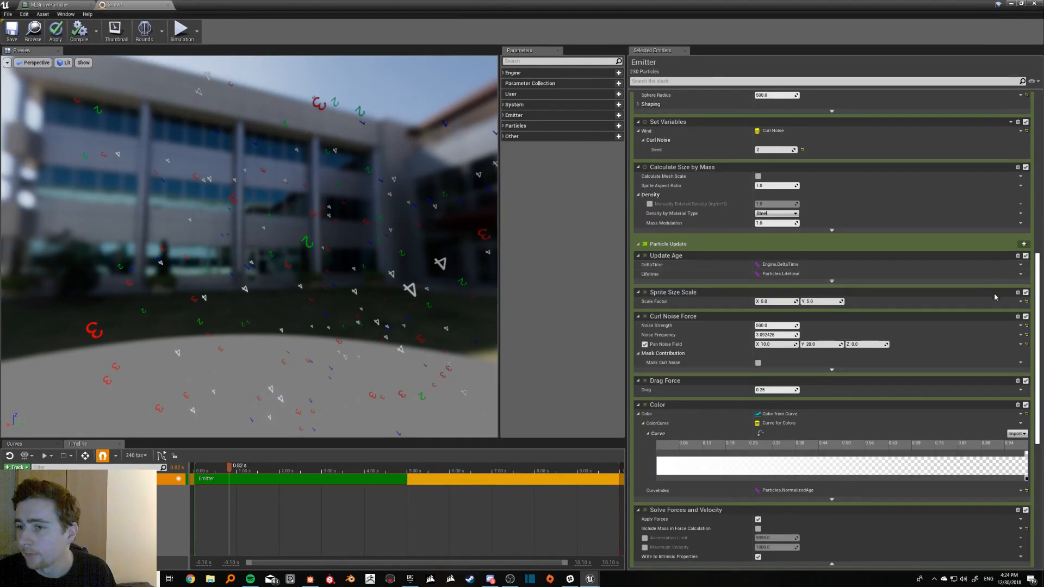
Undo the removal of the ranged-float SubImageIndex module and apply the emitter changes.
scroll(1016, 255, down, 2)
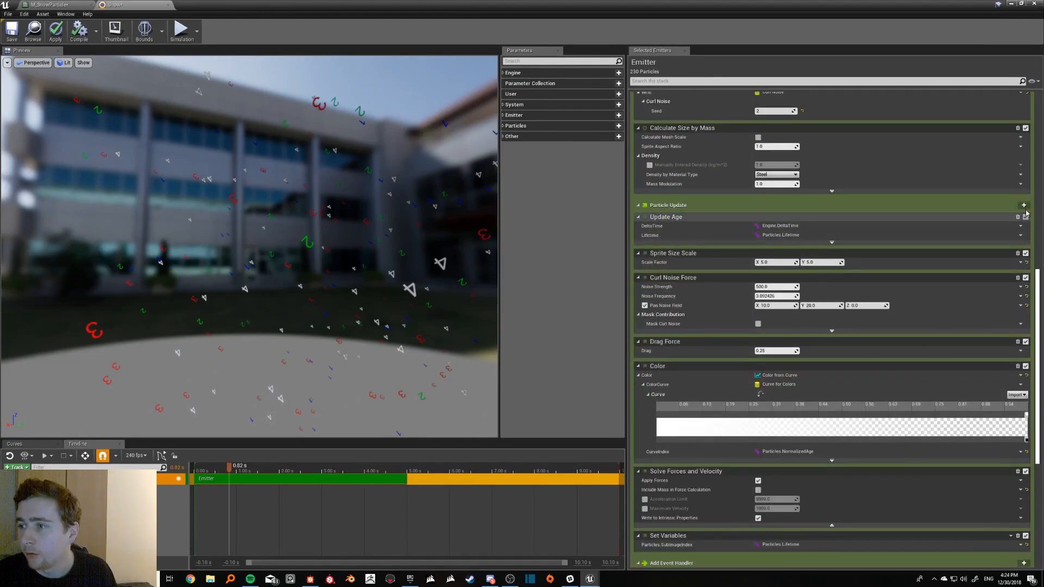
key(ctrl+z)
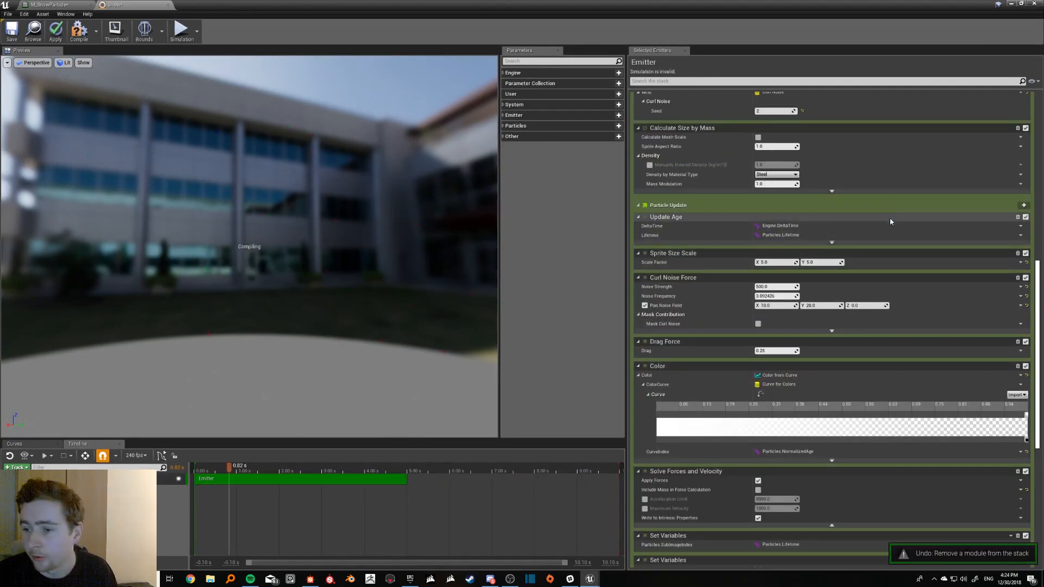
scroll(875, 282, down, 5)
click(61, 40)
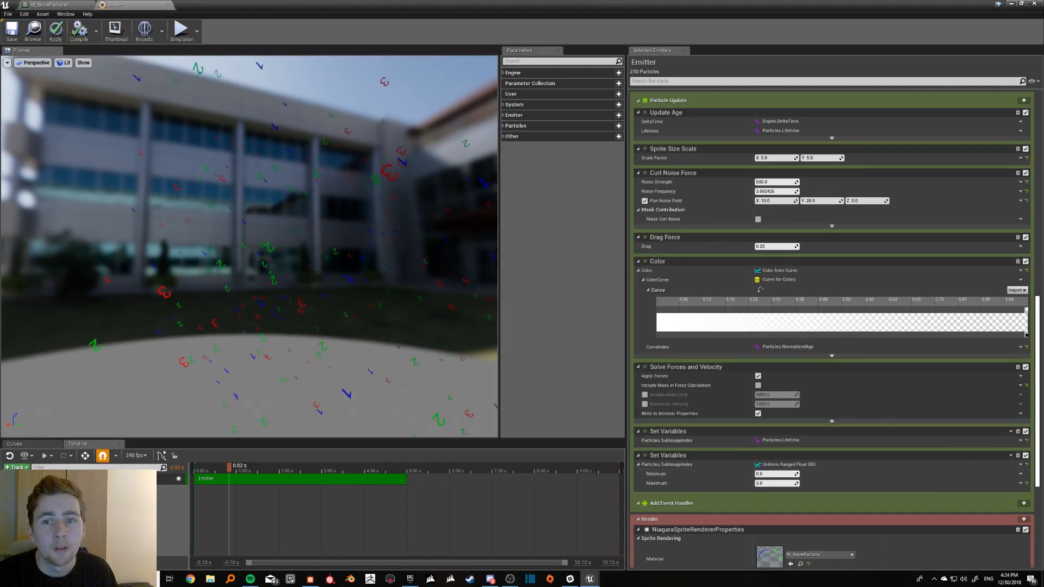
Switch to the level editor and examine the randomly changing number particles in the viewport.
drag(267, 6, 0, 259)
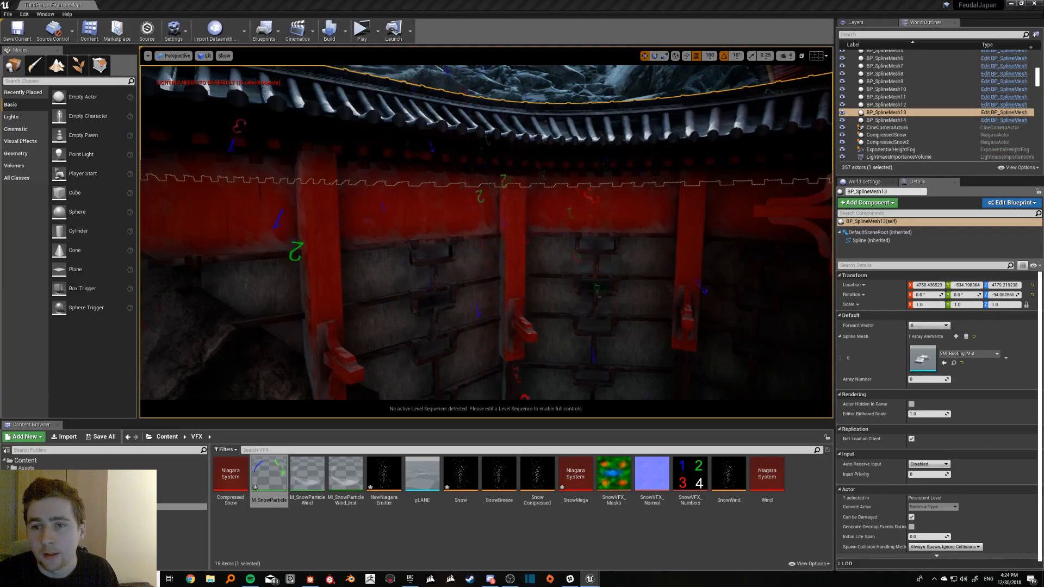
mouse_move(487, 160)
right_down()
mouse_move(464, 169)
mouse_move(480, 146)
right_up()
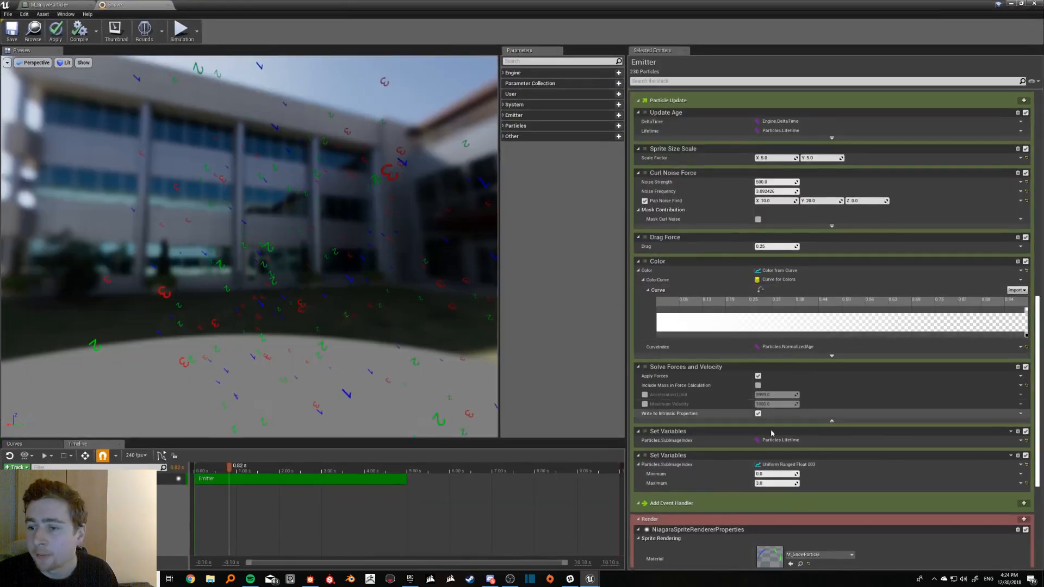
Delete the ranged-float SubImageIndex module from Particle Update and return to the Particle Spawn modules.
click(1017, 456)
scroll(692, 252, up, 5)
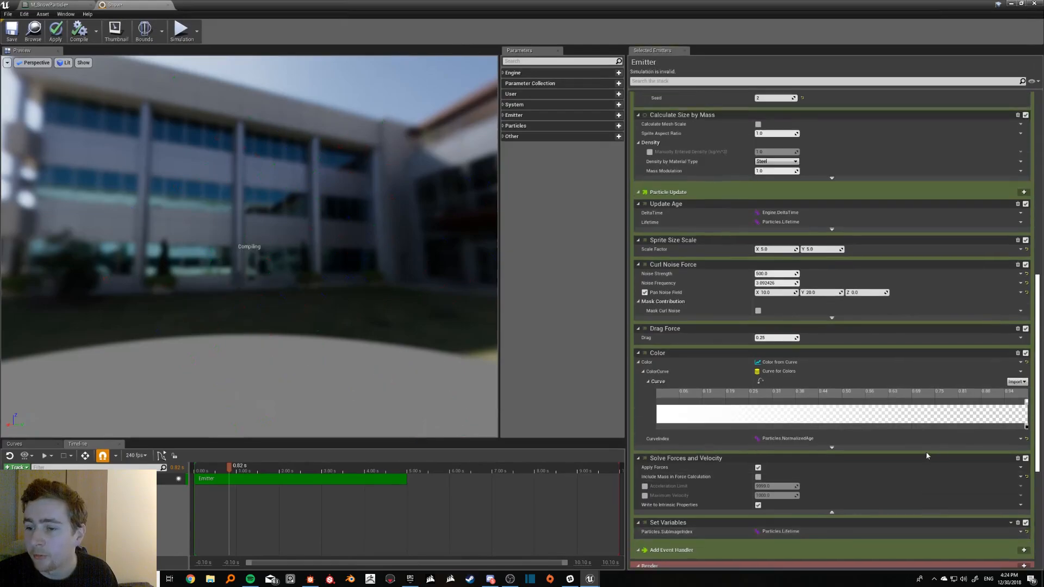
scroll(691, 252, up, 5)
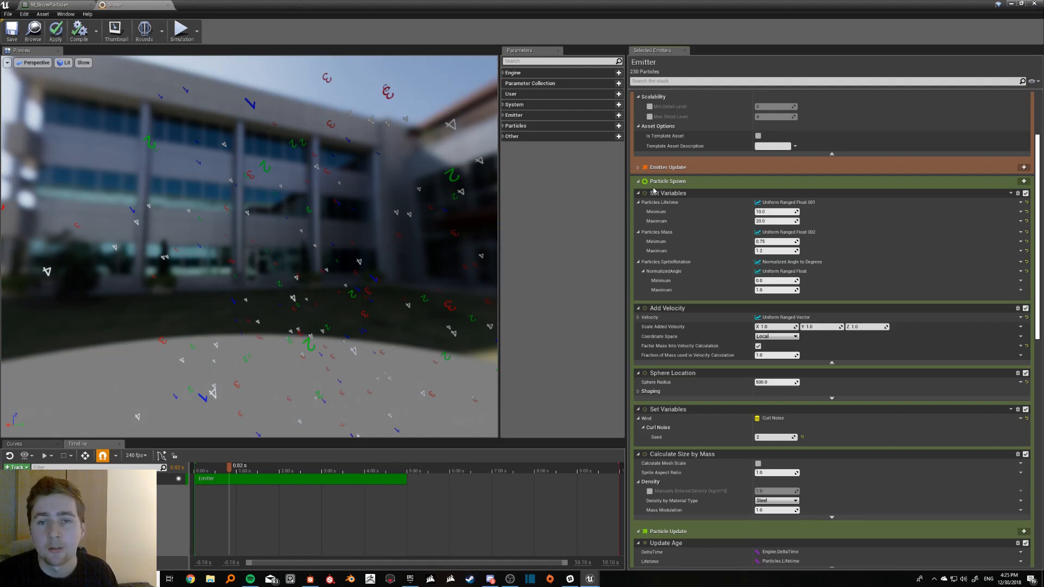
Create a Niagara Emitter in the VFX folder from the Fountain template and open it for editing.
click(1009, 4)
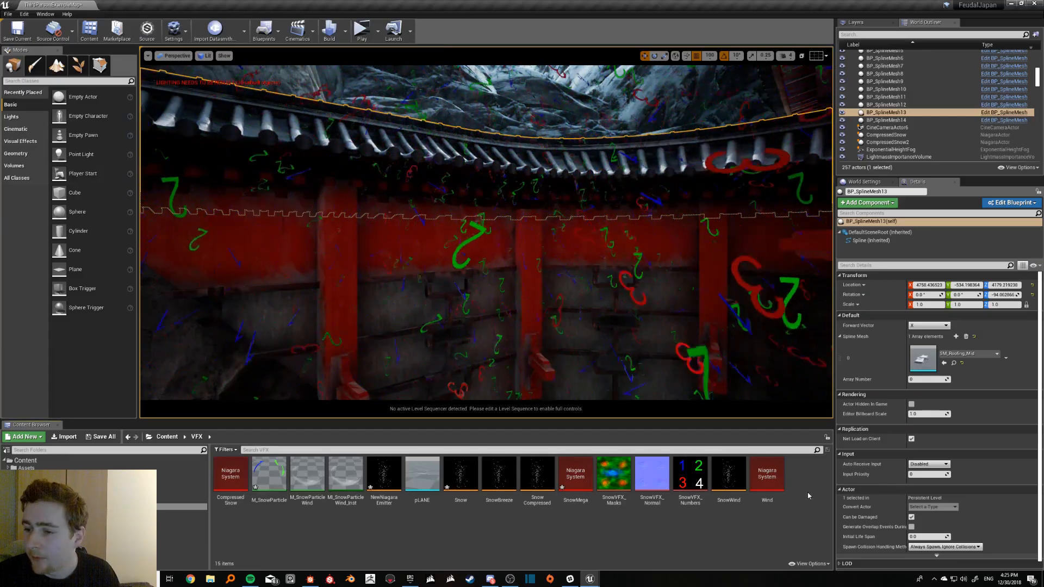
right_click(808, 523)
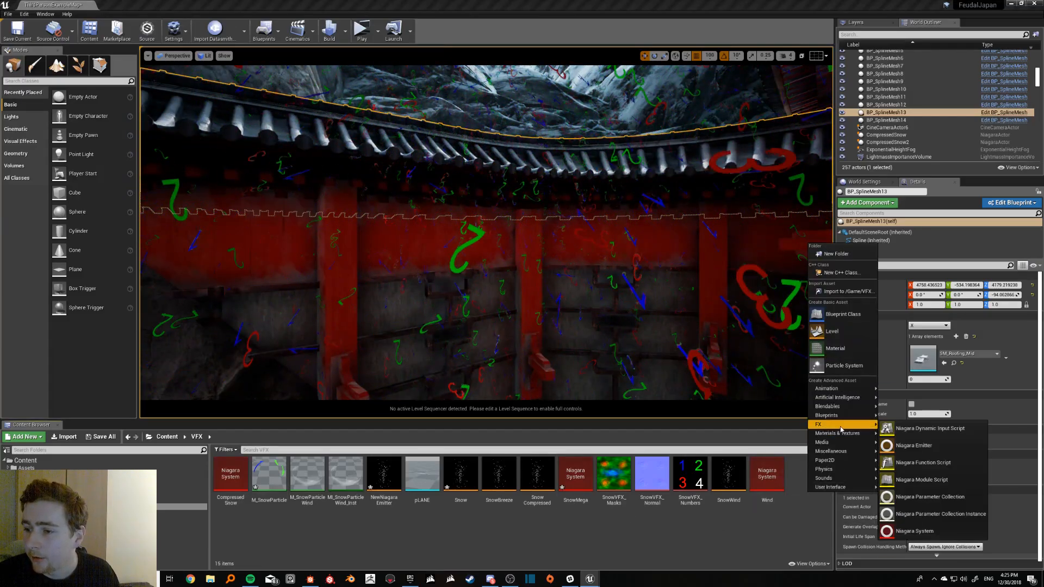
click(913, 445)
click(500, 330)
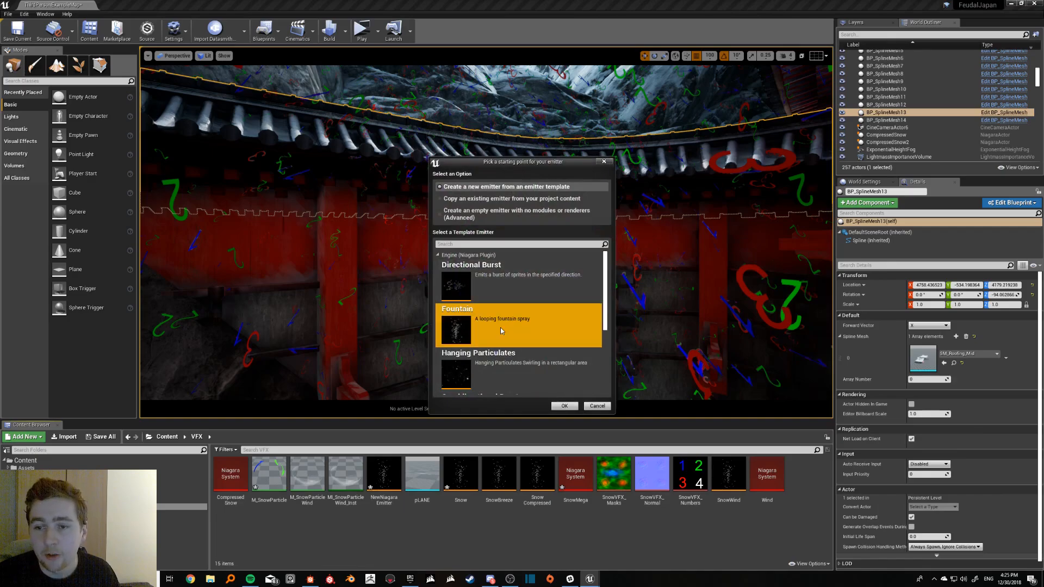
scroll(505, 329, down, 2)
scroll(495, 330, up, 2)
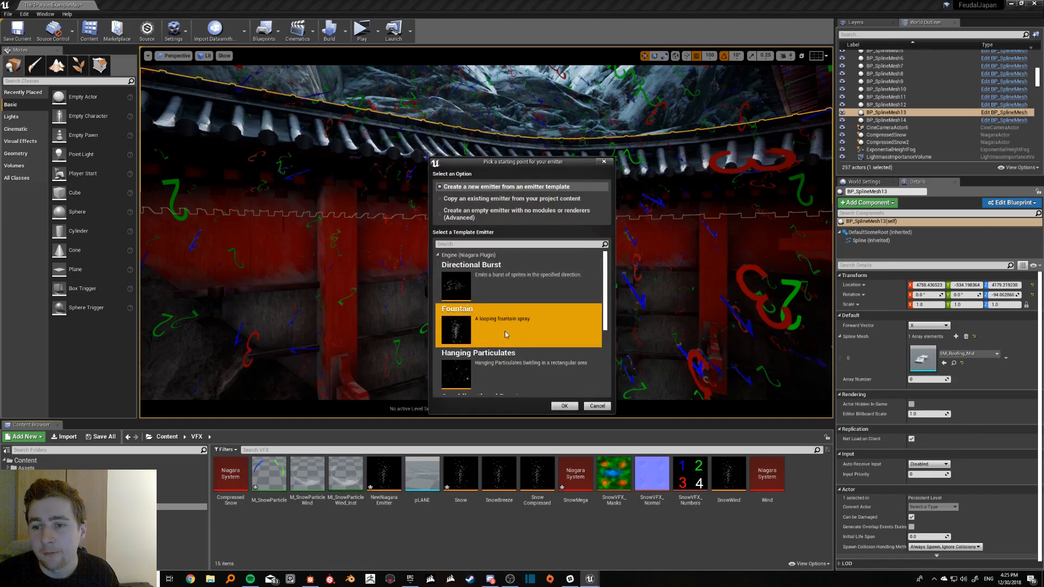
click(568, 409)
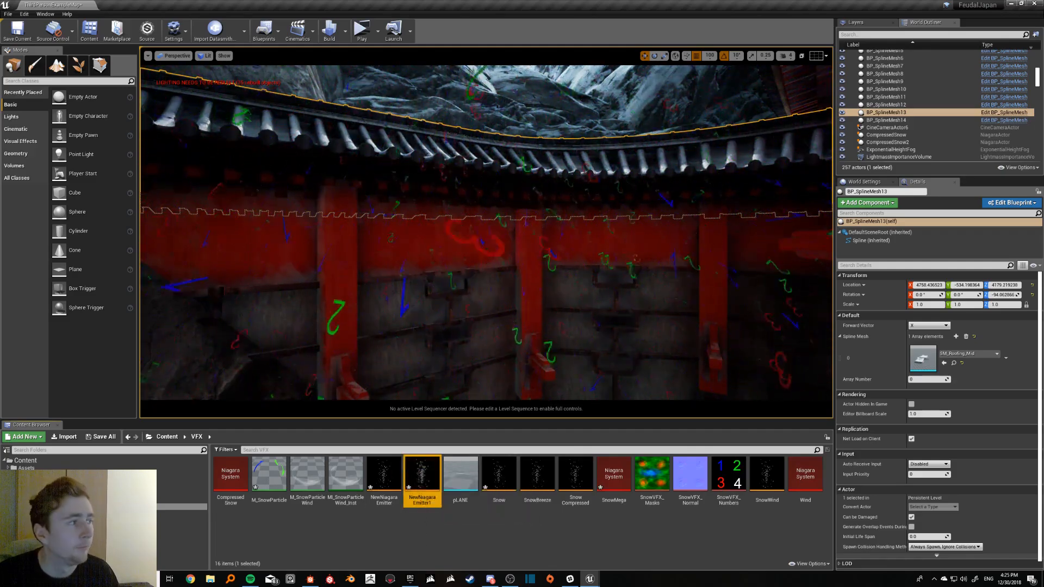
double_click(429, 480)
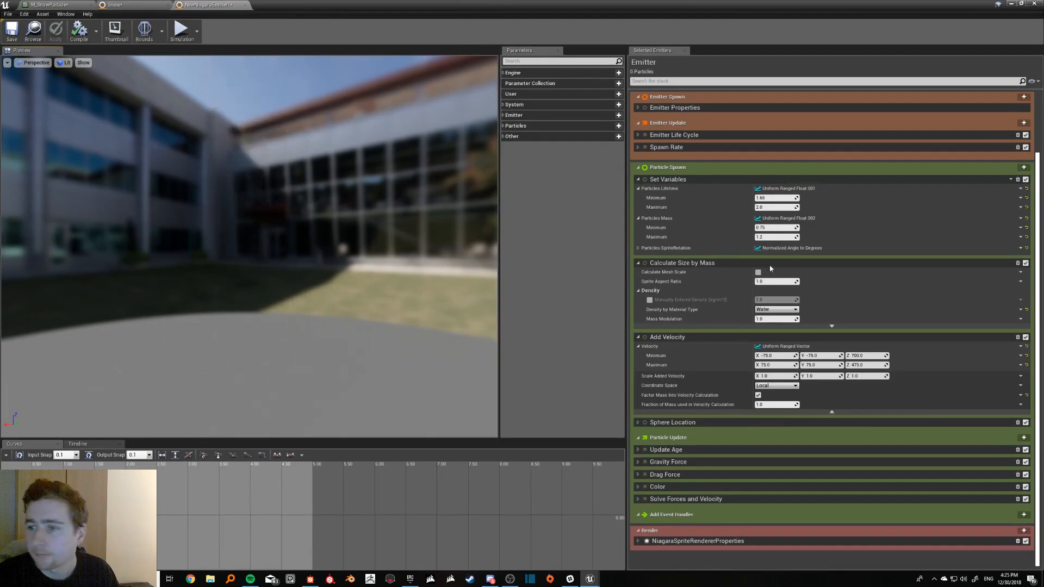
Add a Multiply node to the M_SnowParticle material, fed by the alpha output of Particle Color.
click(49, 4)
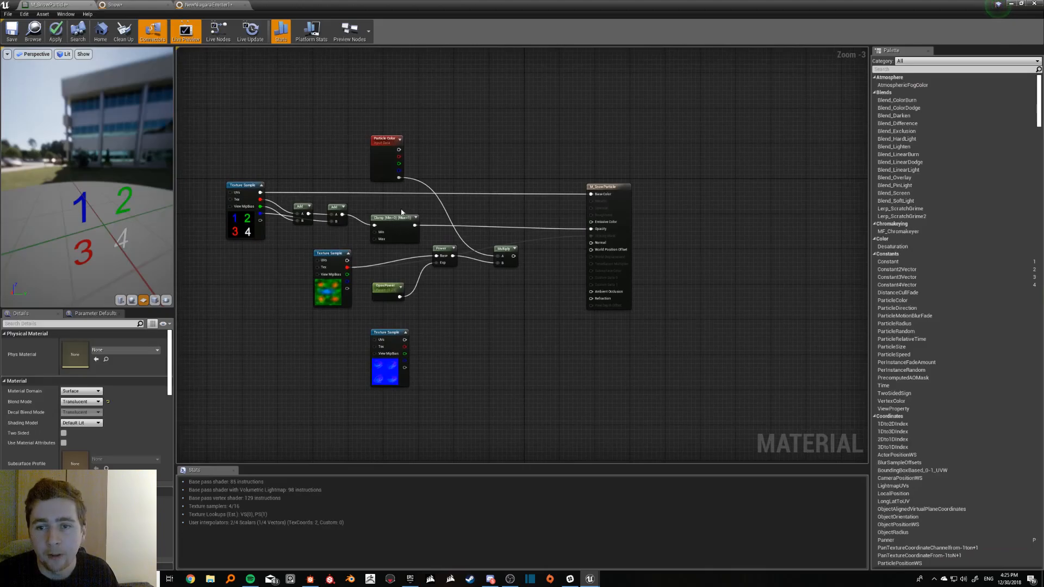
scroll(343, 216, up, 3)
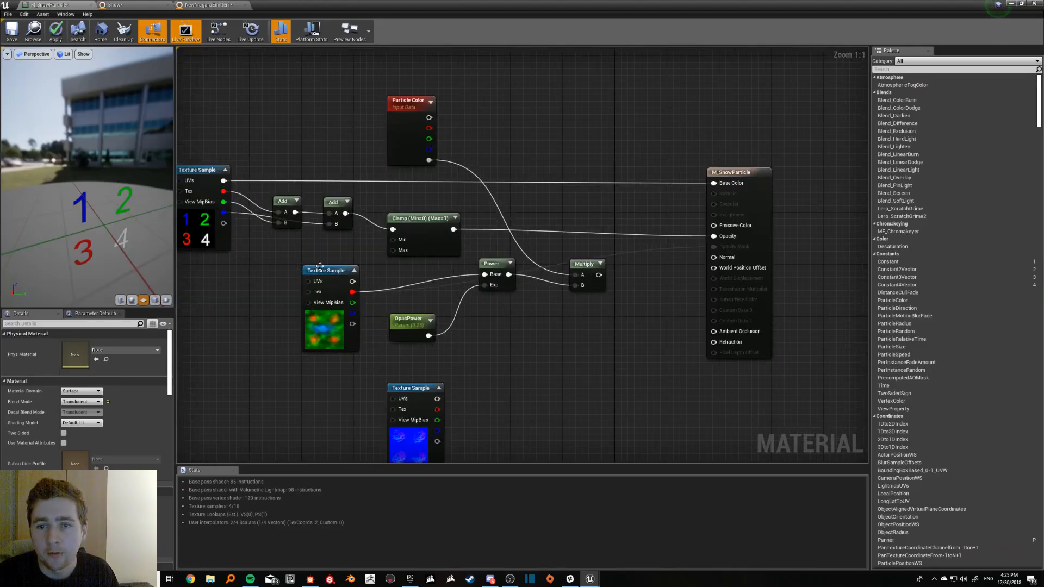
right_drag(203, 210, 373, 233)
right_drag(564, 179, 430, 169)
drag(464, 131, 573, 175)
click(454, 147)
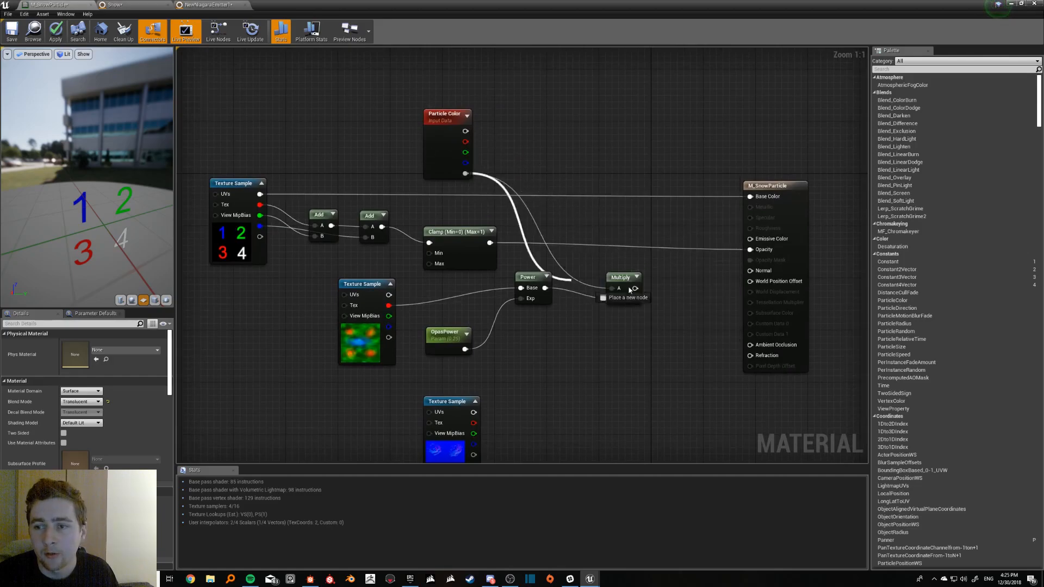
drag(591, 227, 606, 224)
click(508, 232)
text(mul)
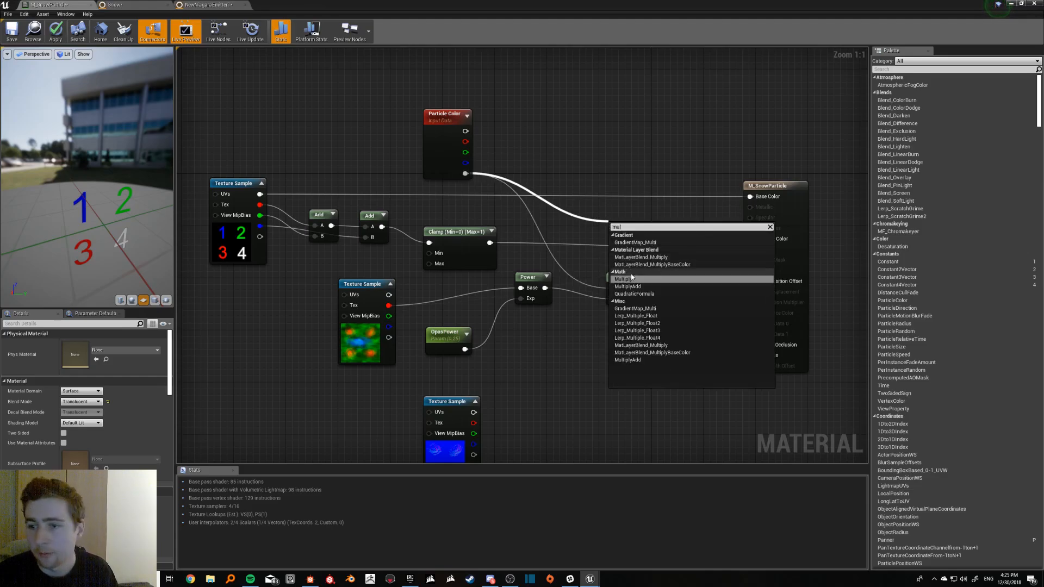
click(630, 278)
Route the clamped number mask through the new Multiply node into Opacity and apply the material.
drag(625, 251, 759, 249)
click(696, 228)
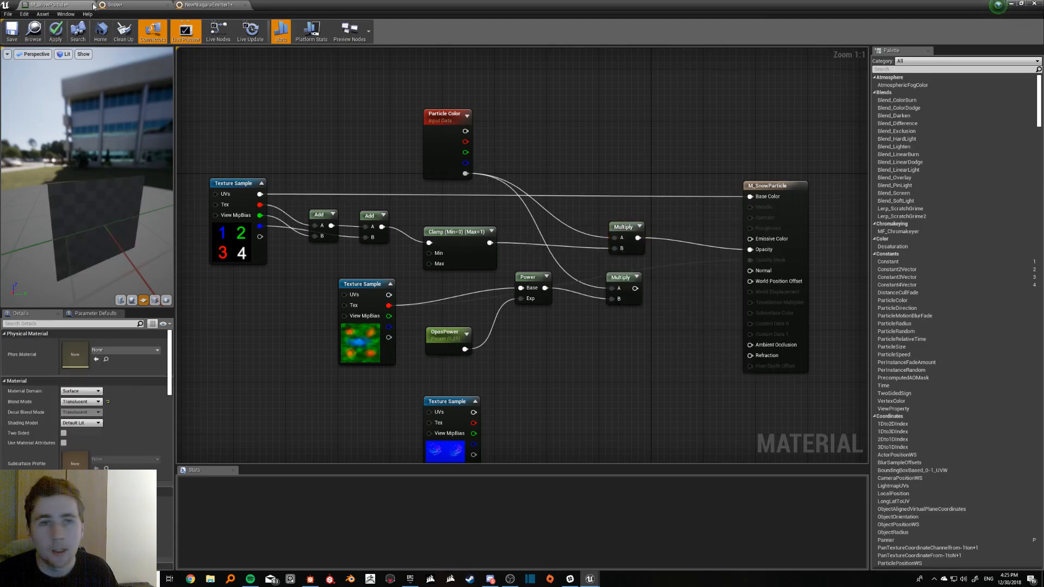
click(57, 33)
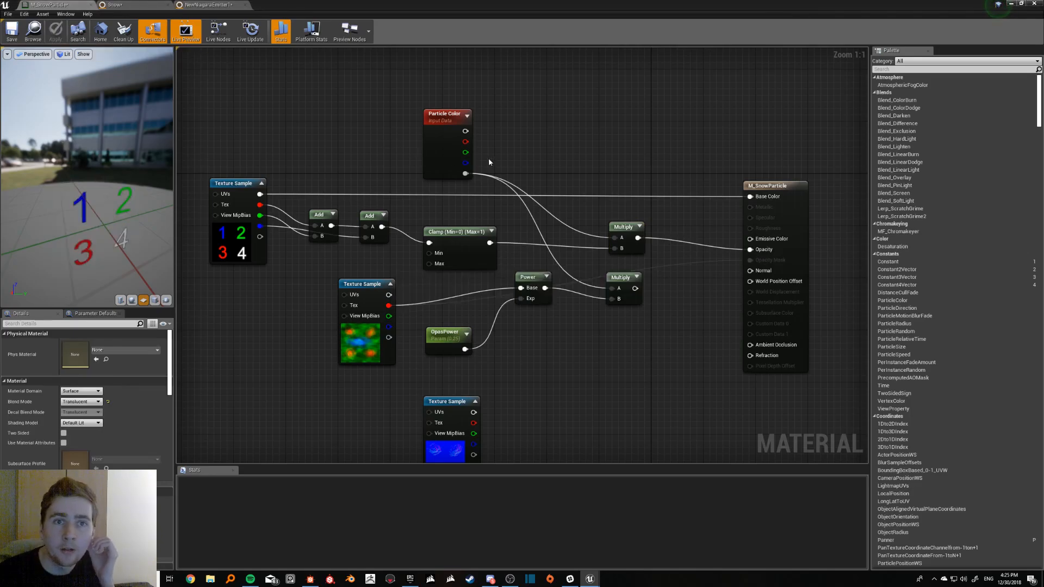
Assign M_SnowParticle from the VFX folder as the sprite renderer material of the new fountain emitter.
click(199, 5)
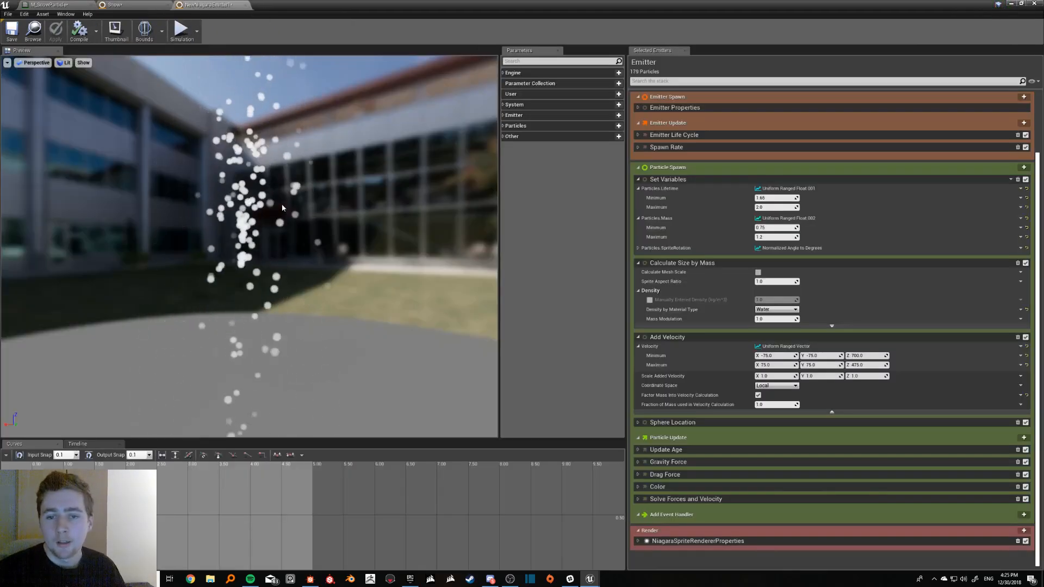
click(638, 541)
scroll(638, 505, down, 5)
scroll(689, 242, down, 3)
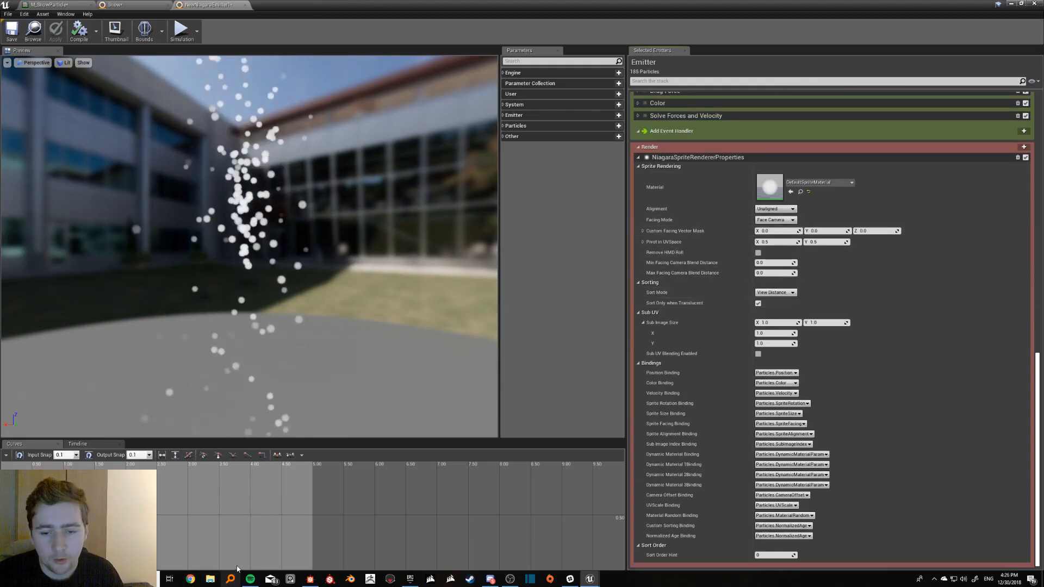
drag(338, 5, 1043, 239)
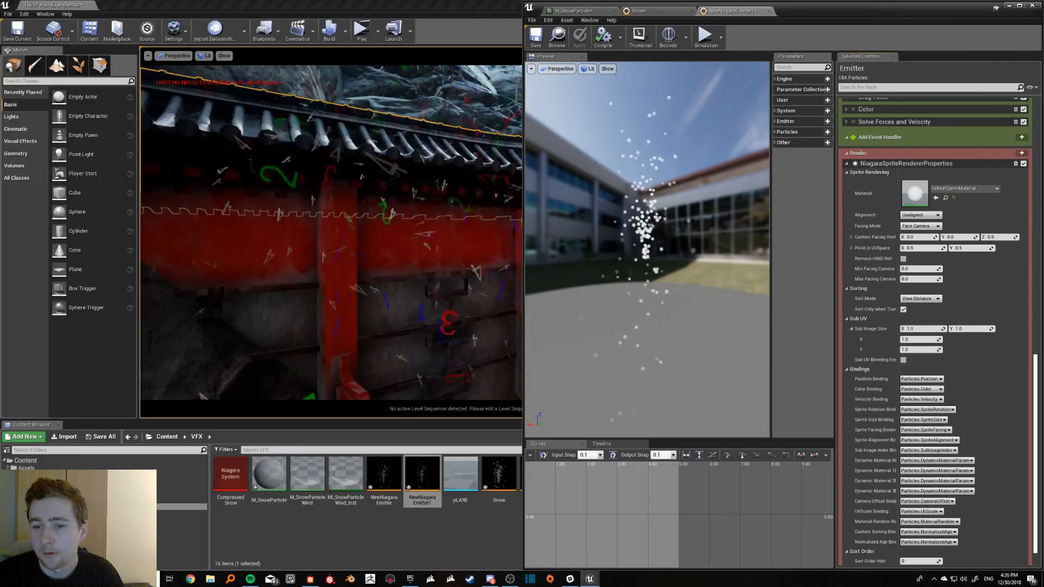
click(383, 538)
drag(268, 474, 916, 202)
drag(763, 7, 700, 1)
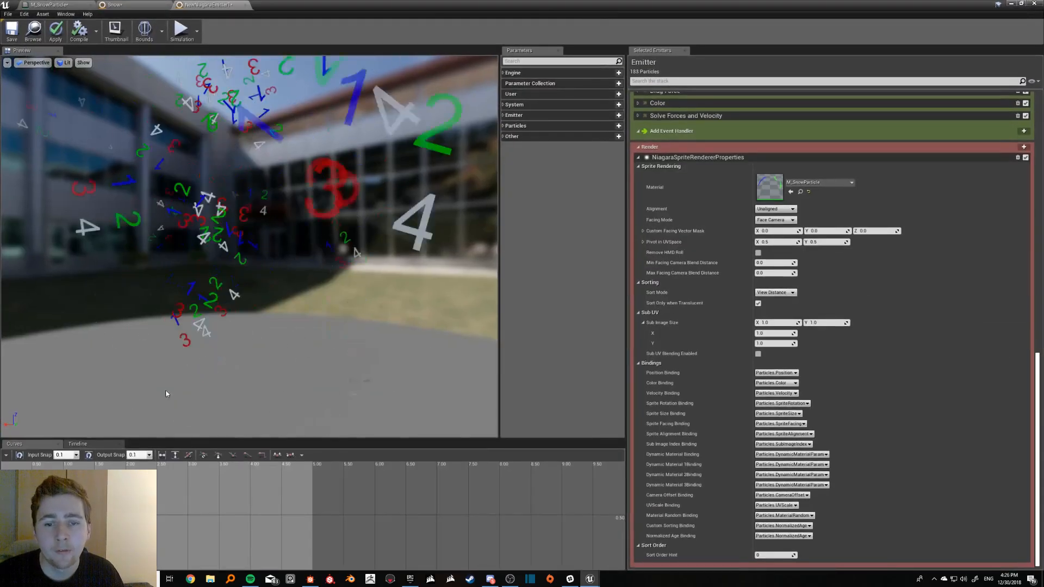
Move the emitter timeline's playhead to about 1.33 s and examine the number particles in the preview.
click(77, 443)
click(232, 468)
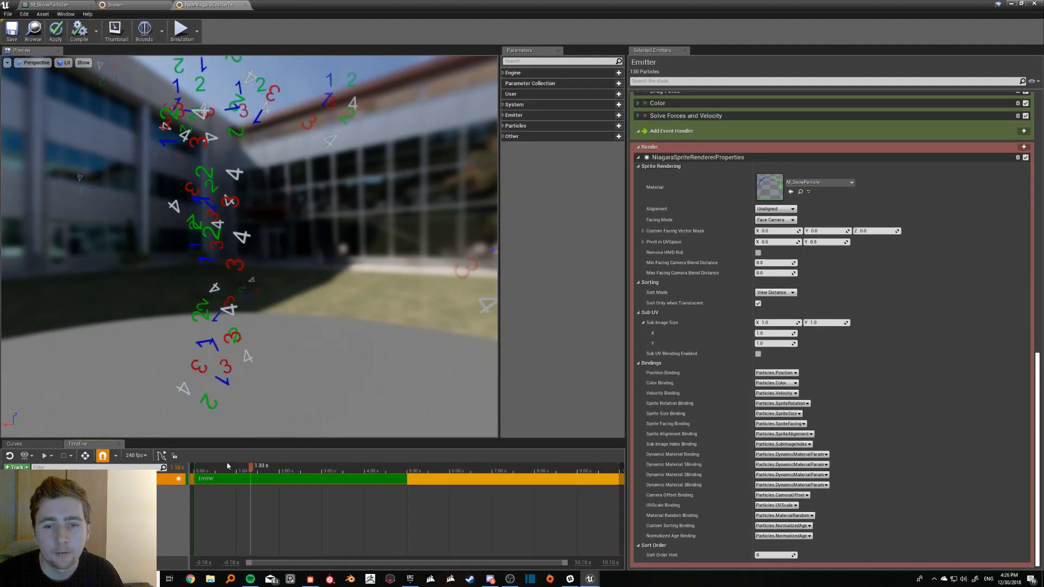
right_drag(350, 323, 350, 380)
drag(350, 323, 263, 280)
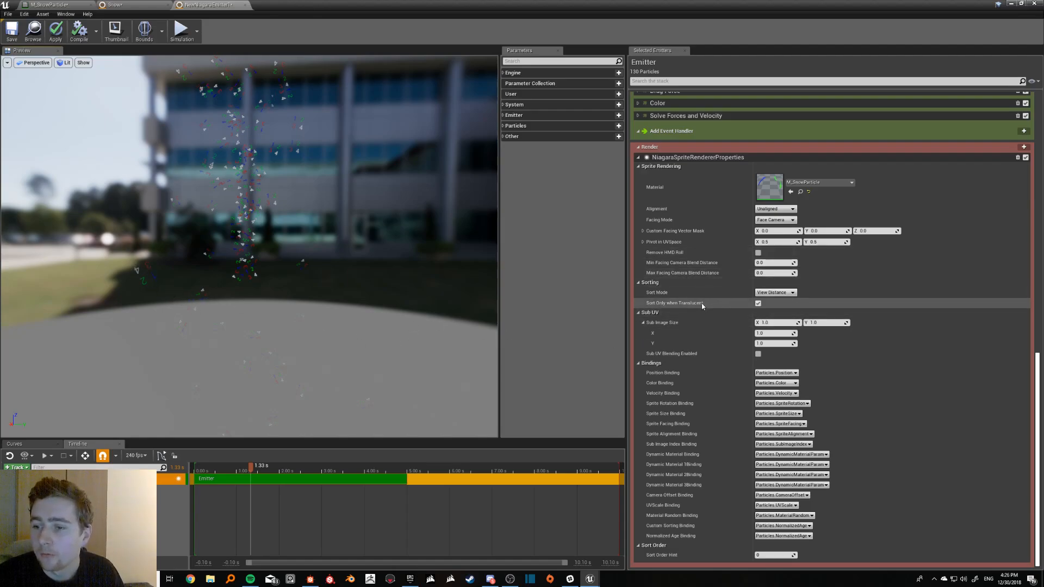
Set the sprite renderer's Sub Image Size to X 2 and Y 2 and inspect the particles in the preview.
scroll(688, 321, up, 3)
scroll(691, 359, down, 3)
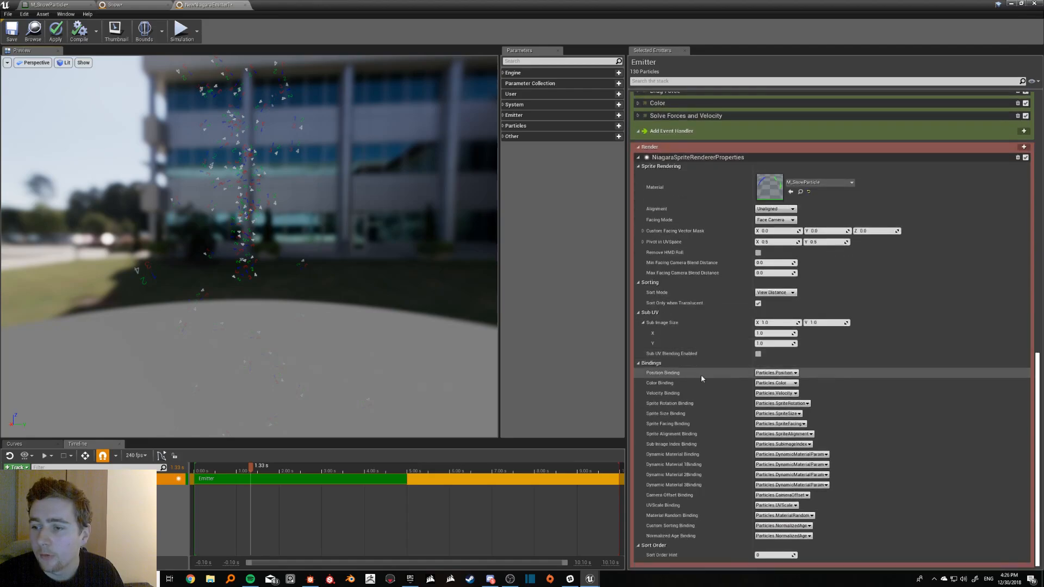
text(2)
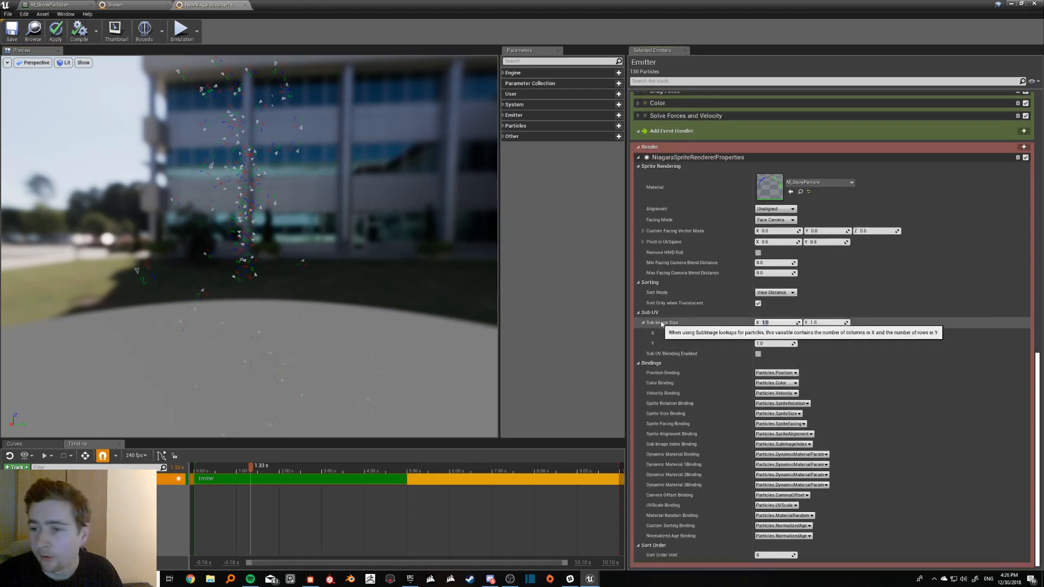
click(837, 323)
text(2)
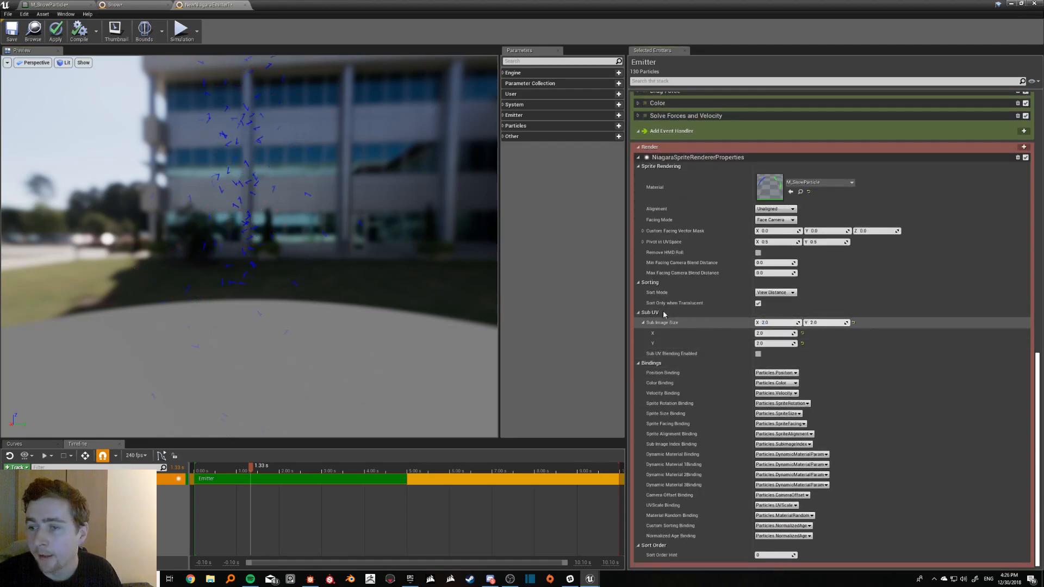
key(Return)
drag(249, 245, 369, 223)
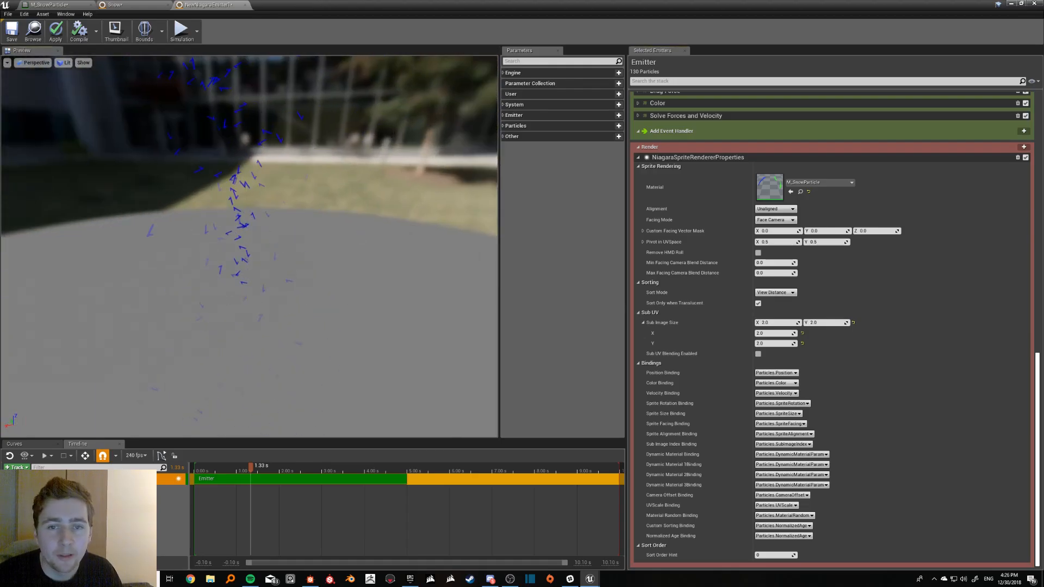
drag(283, 161, 326, 179)
Add a Particles.SubImageIndex parameter module to the emitter's Particle Spawn group.
scroll(702, 283, up, 8)
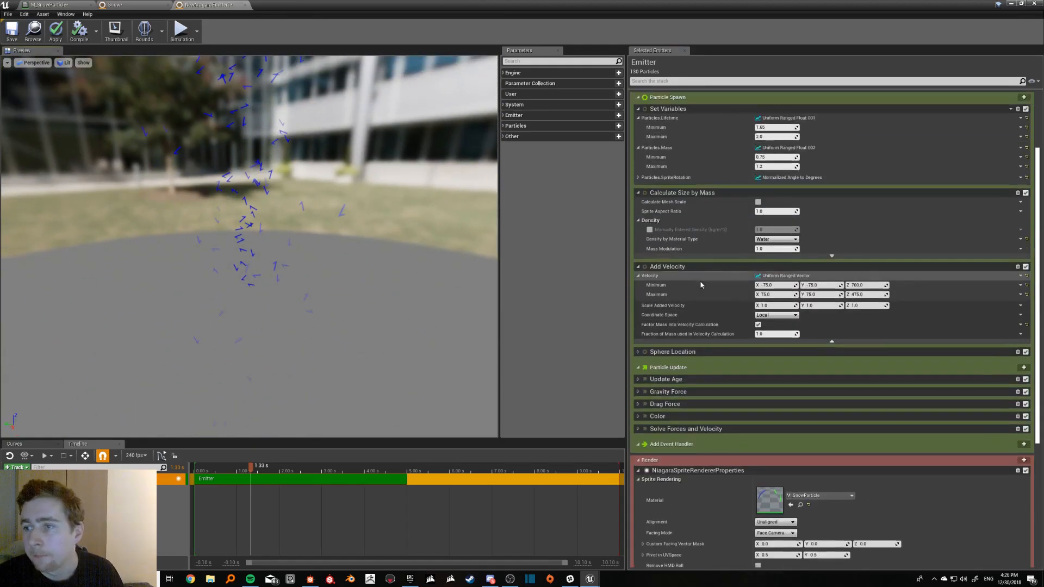
scroll(674, 275, up, 3)
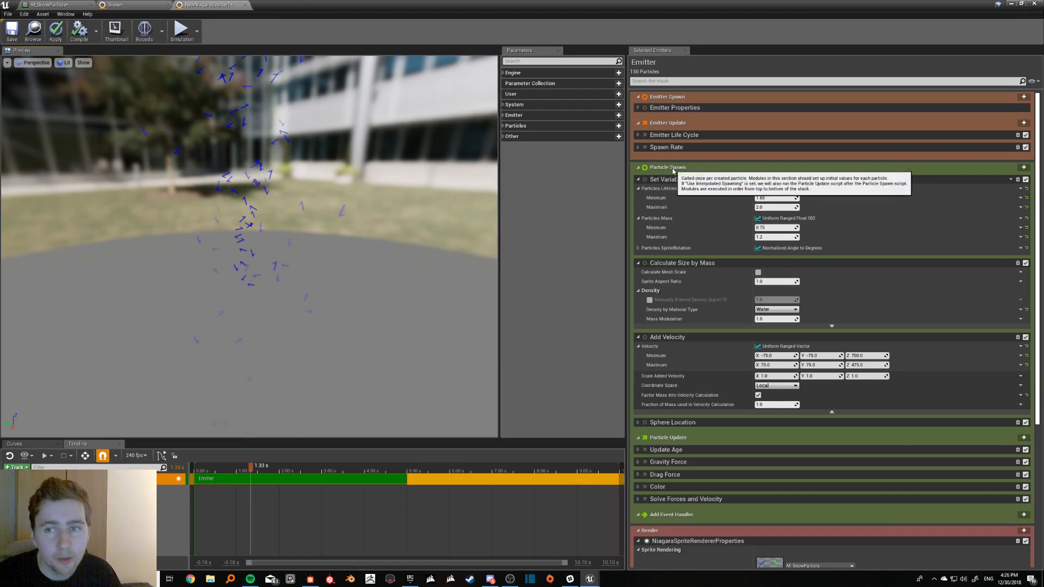
click(1022, 168)
text(sub)
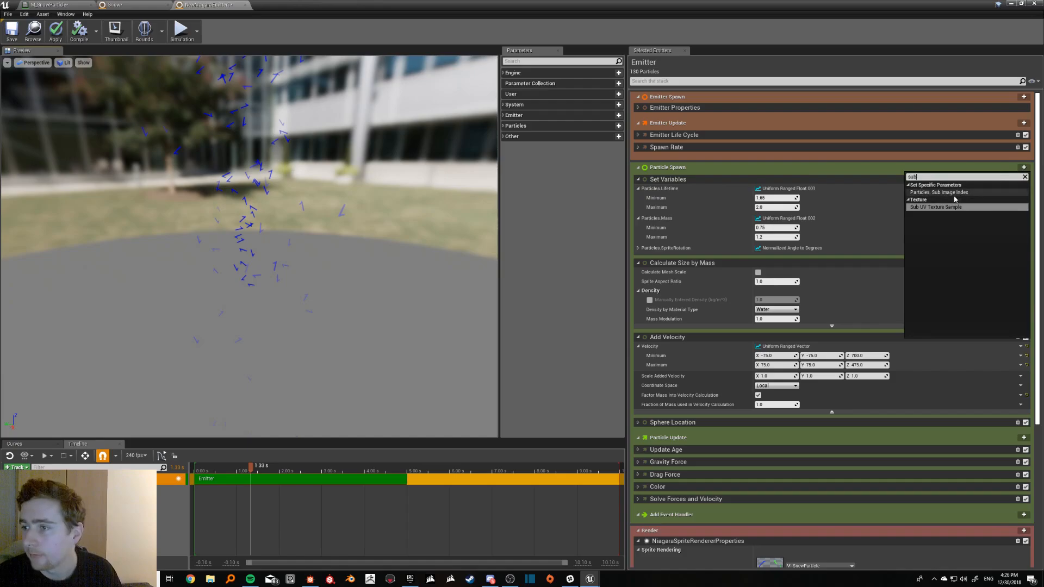
click(973, 192)
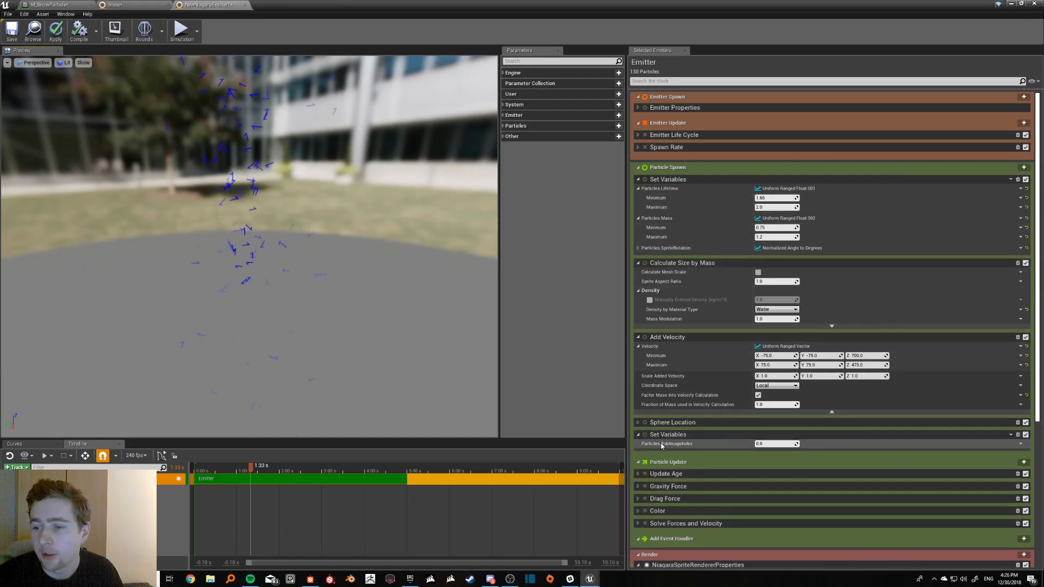
Try Particles.SubImageIndex values of 1, 2 and 3 in turn to preview each number image.
click(771, 442)
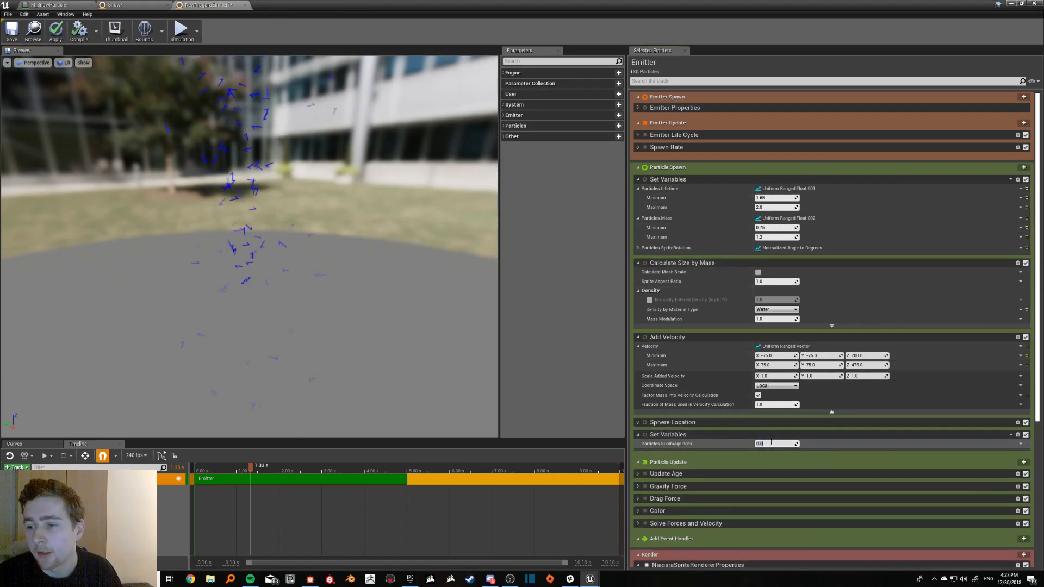
click(816, 447)
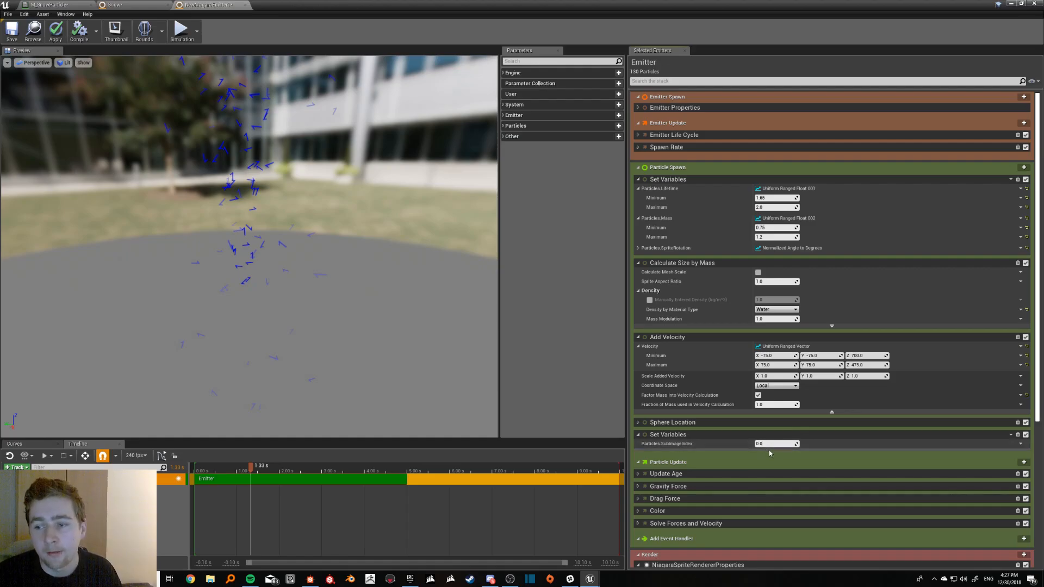
click(781, 441)
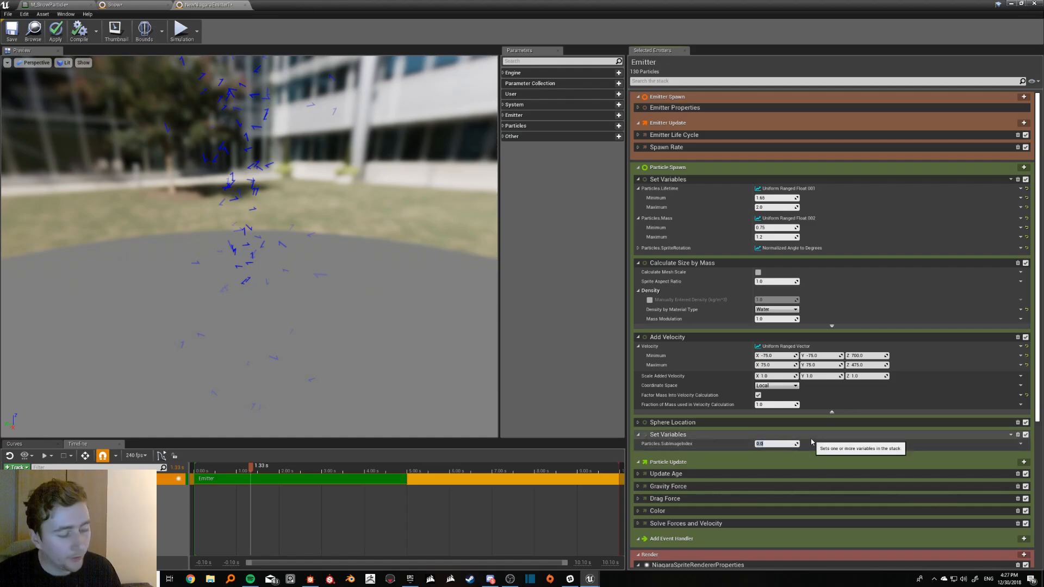
text(1)
key(Return)
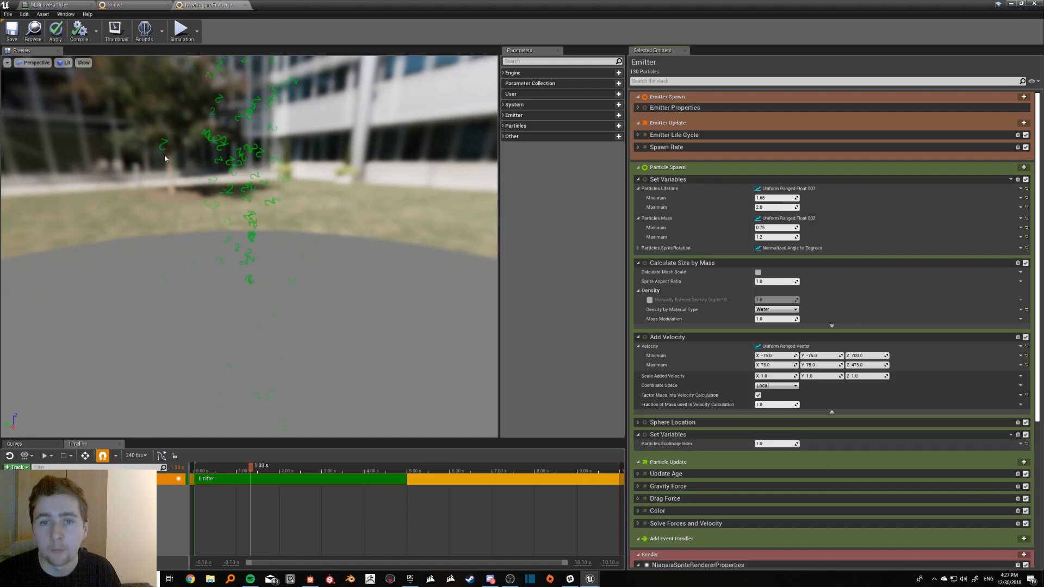
click(772, 444)
text(2)
key(Return)
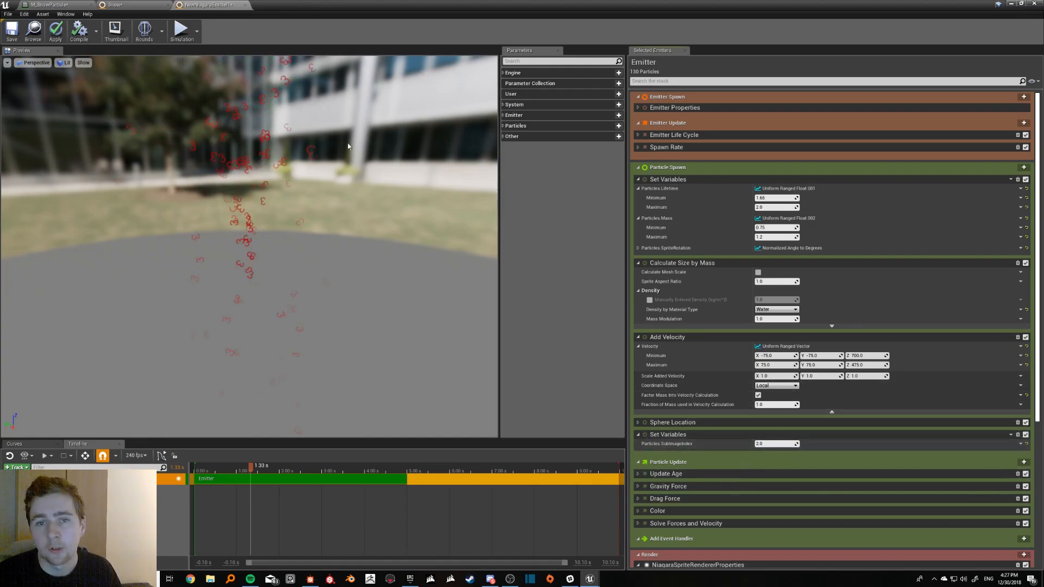
click(775, 444)
text(3)
key(Return)
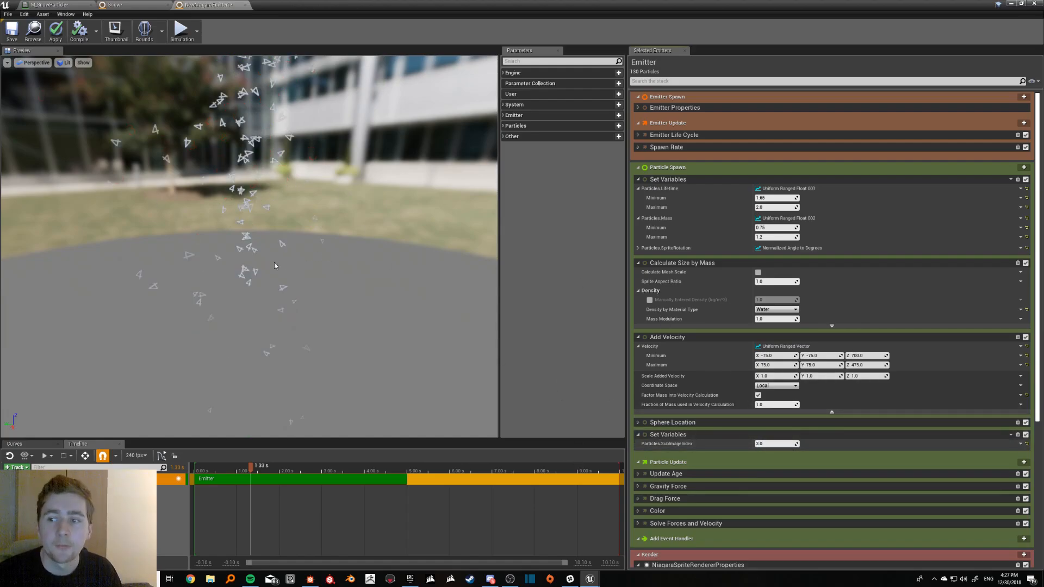
Set Particles.SubImageIndex to the fractional value 3.5.
click(767, 444)
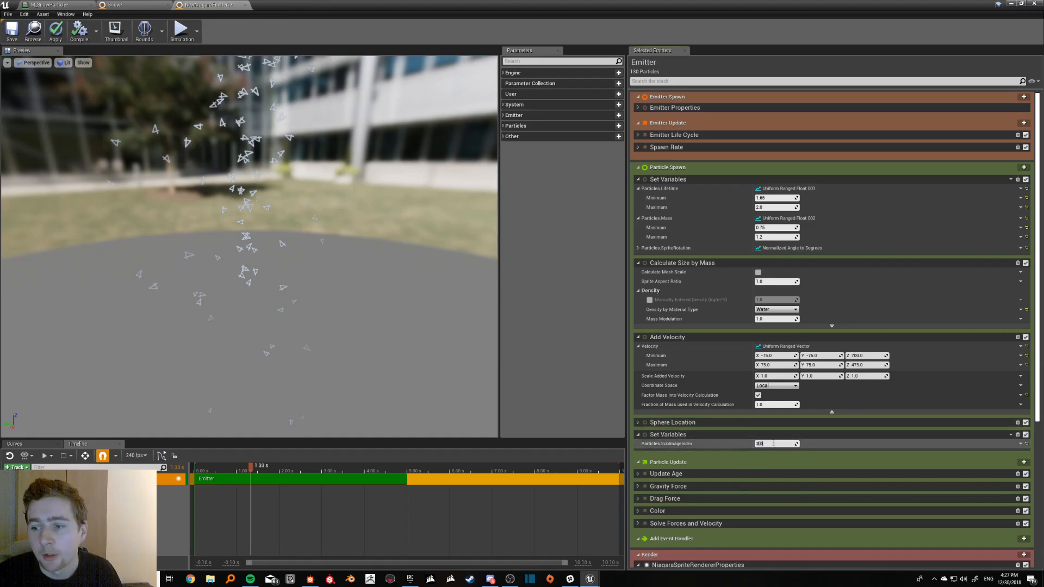
text(3)
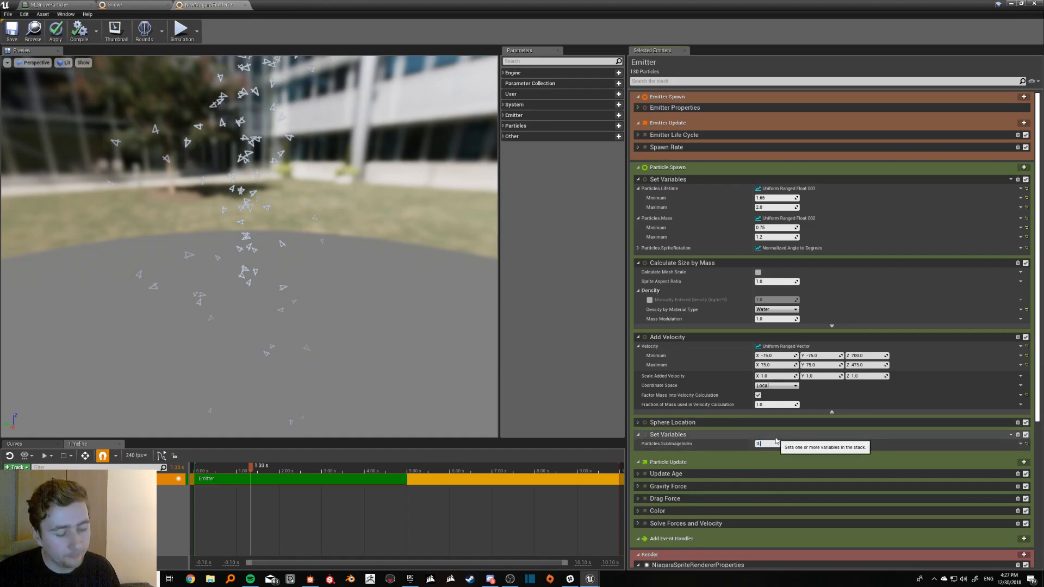
text(.5)
key(Return)
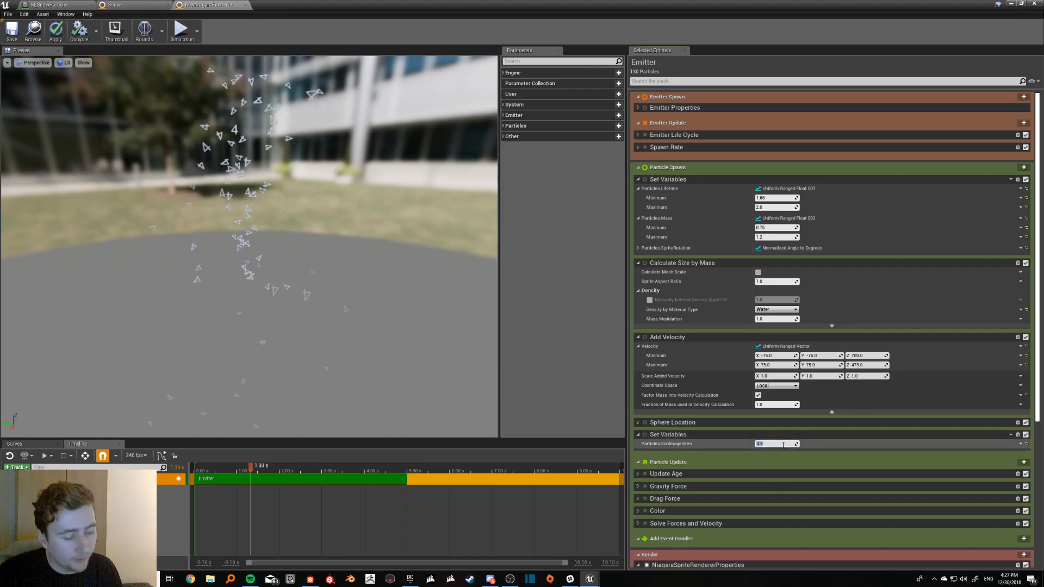
Set Particles.SubImageIndex to 2.5 to check which number image the particles pick.
text(2.5)
key(Return)
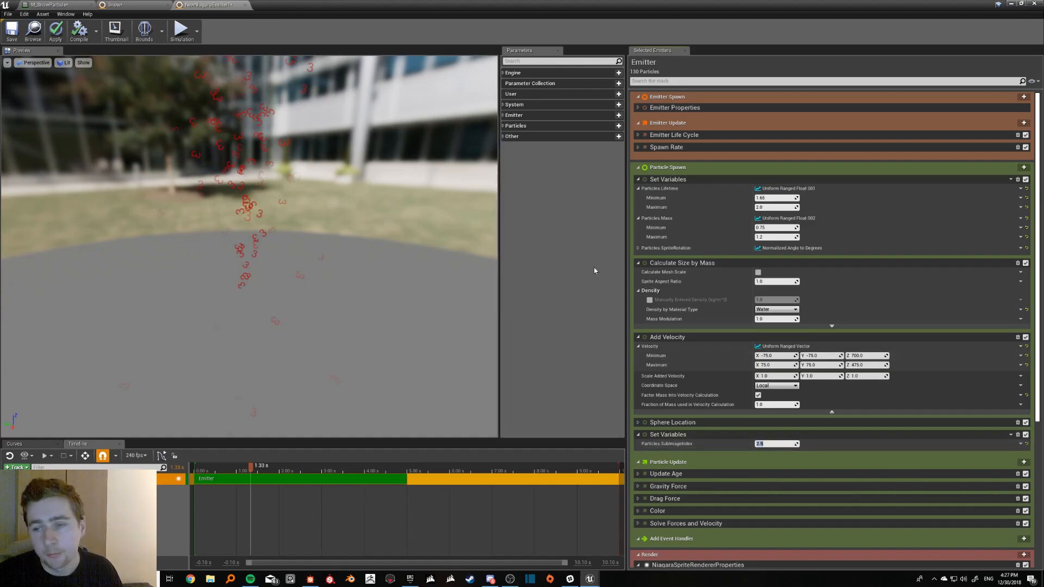
click(778, 444)
click(777, 444)
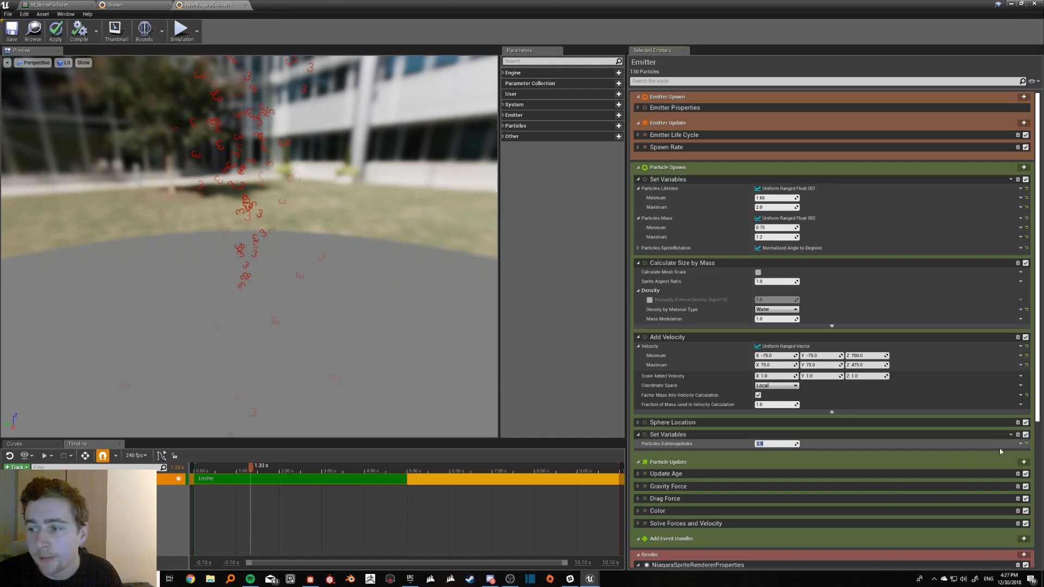
Drive Particles.SubImageIndex with a Uniform Ranged Float from 0.0 to 1.0 and inspect the particles in the preview.
click(1020, 443)
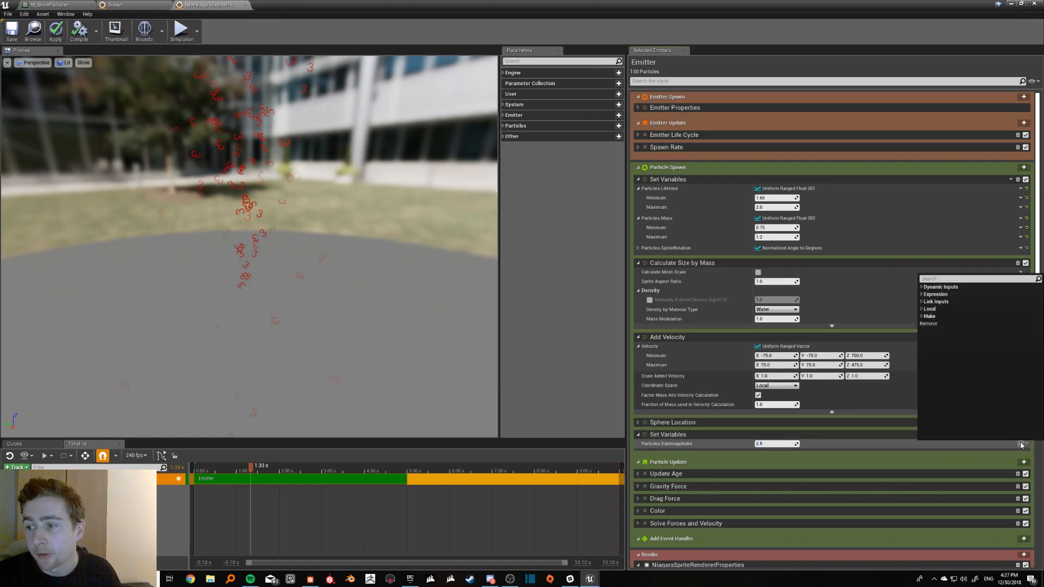
click(927, 288)
text(rang)
click(949, 301)
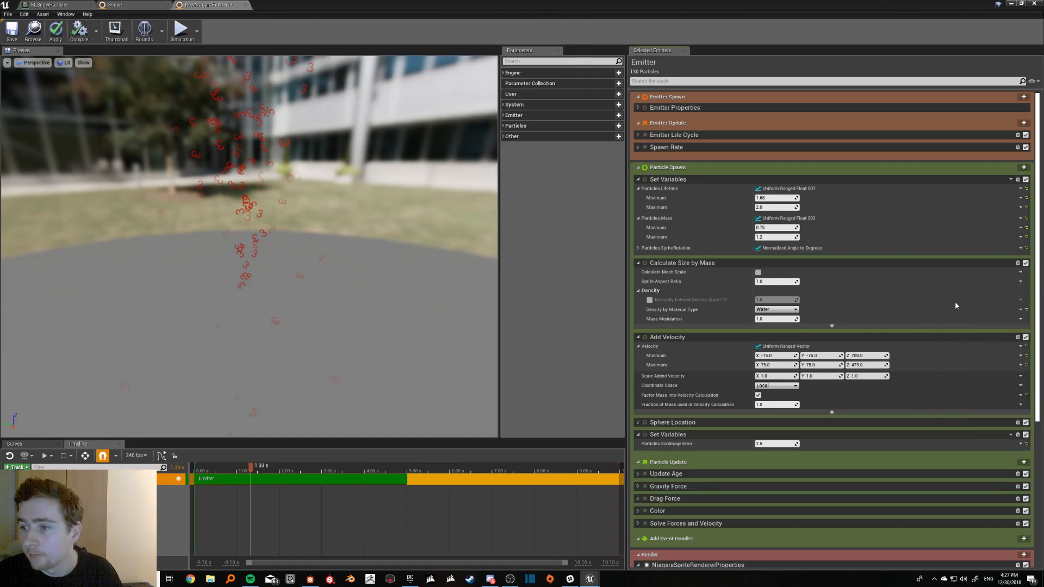
scroll(816, 437, down, 1)
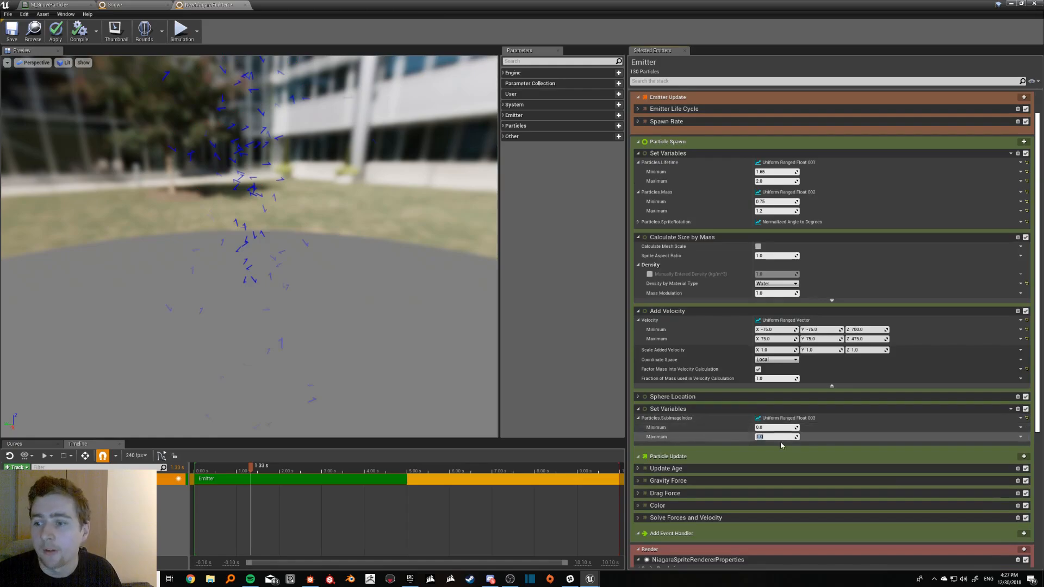
key(Return)
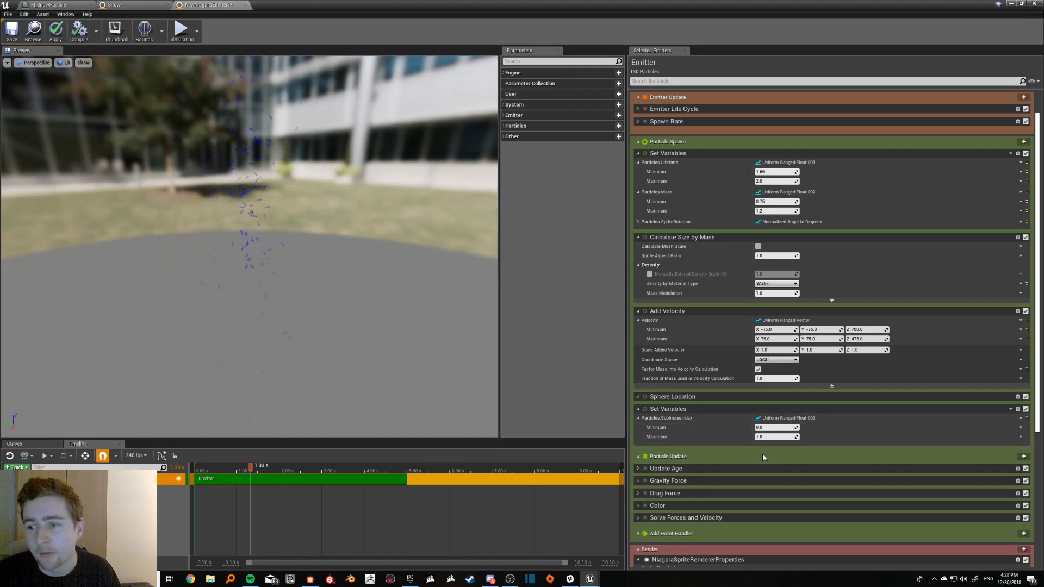
mouse_move(326, 237)
mouse_down()
mouse_move(337, 255)
mouse_move(332, 234)
mouse_up()
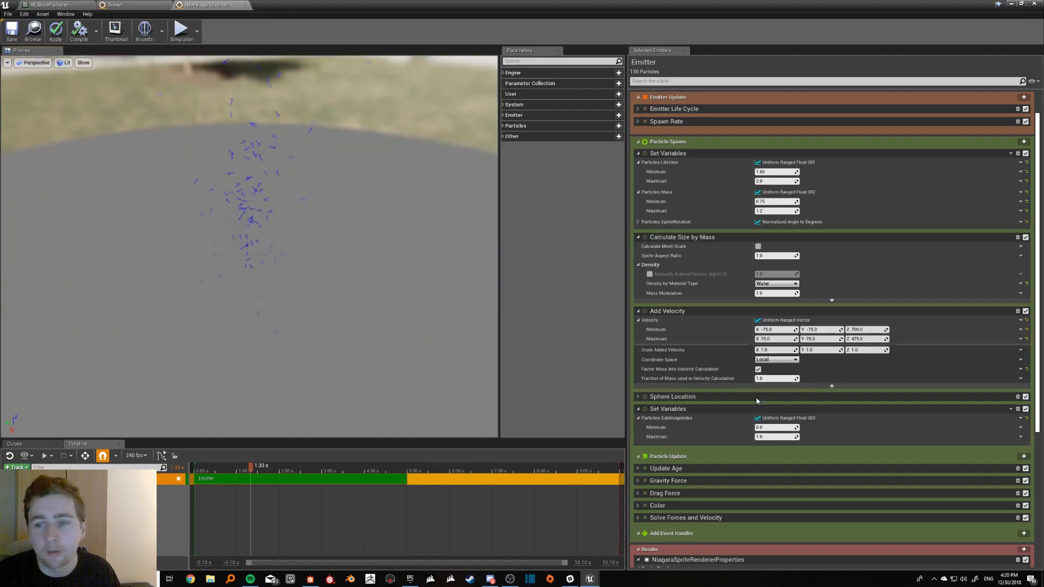
Try a maximum of 1.1 for the Particles.SubImageIndex range and inspect the particles in the preview.
click(769, 436)
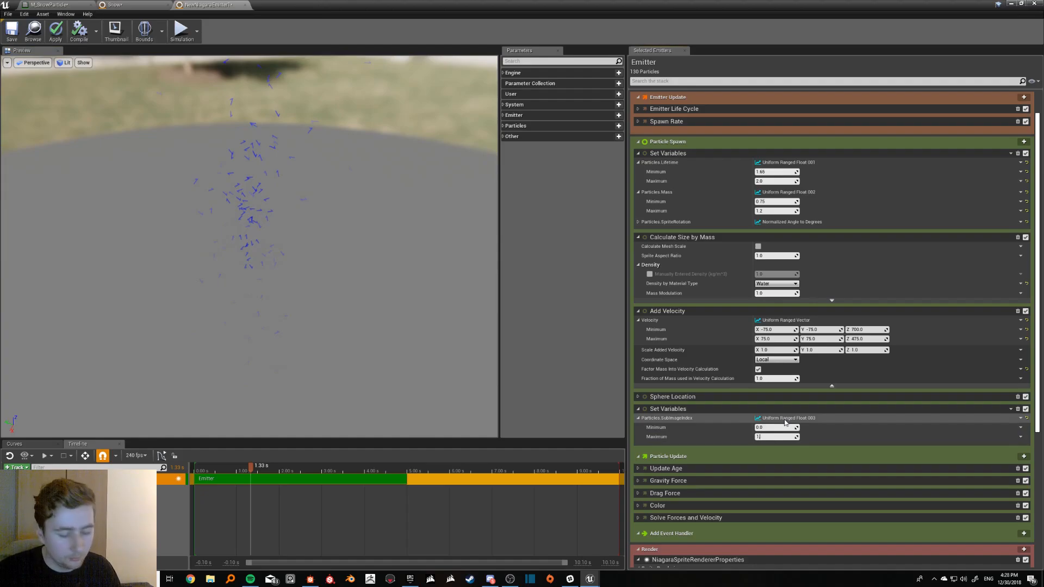
key(Return)
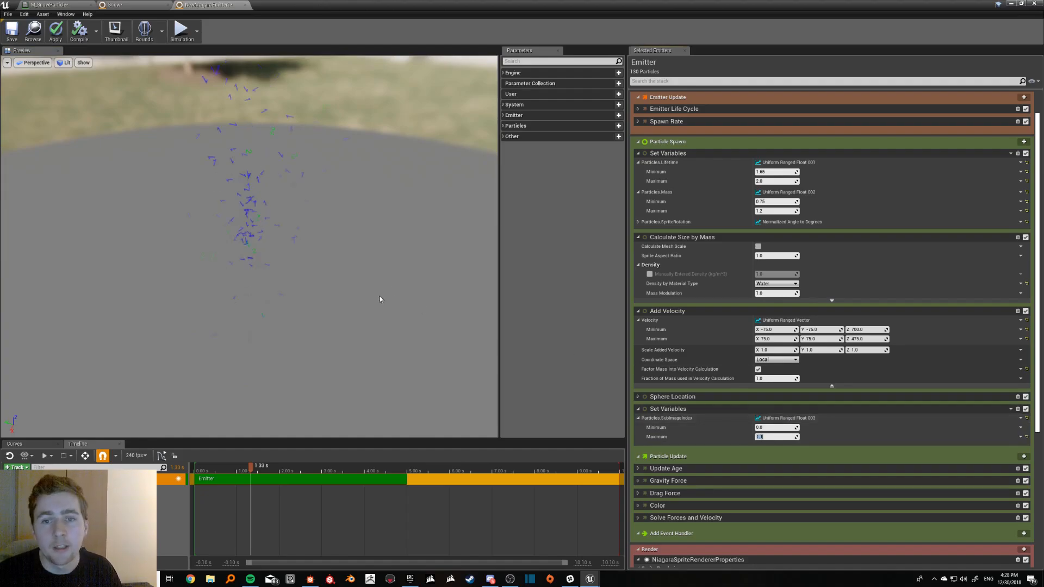
drag(243, 176, 243, 155)
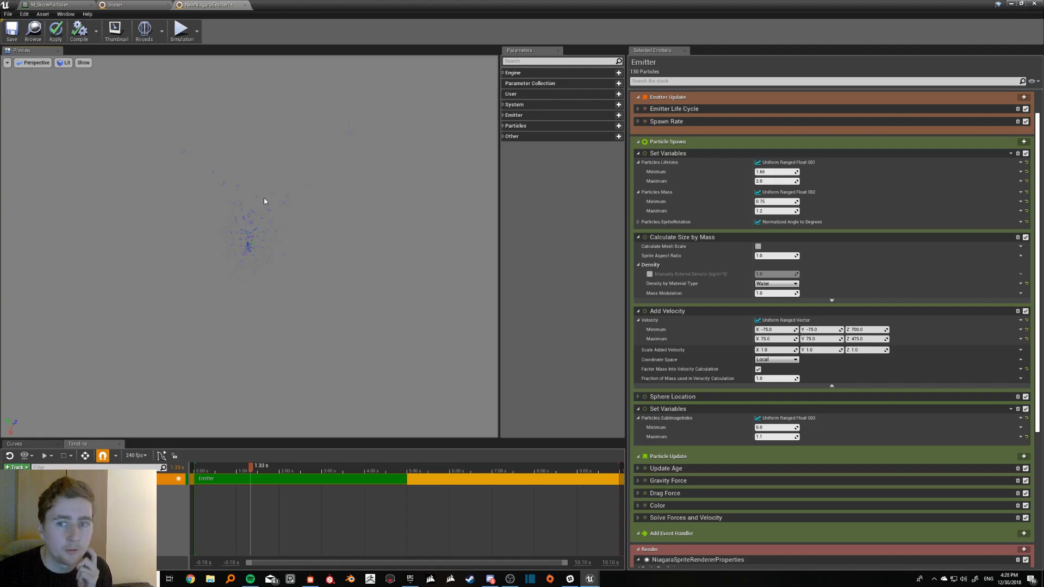
Set the maximum of the Particles.SubImageIndex range to 4.
click(776, 436)
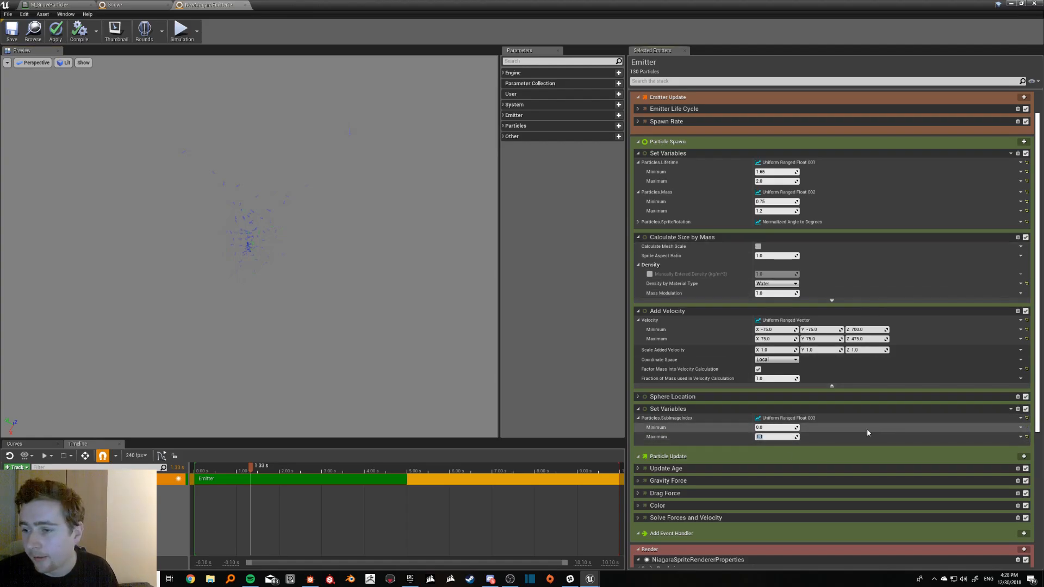
text(4)
key(Return)
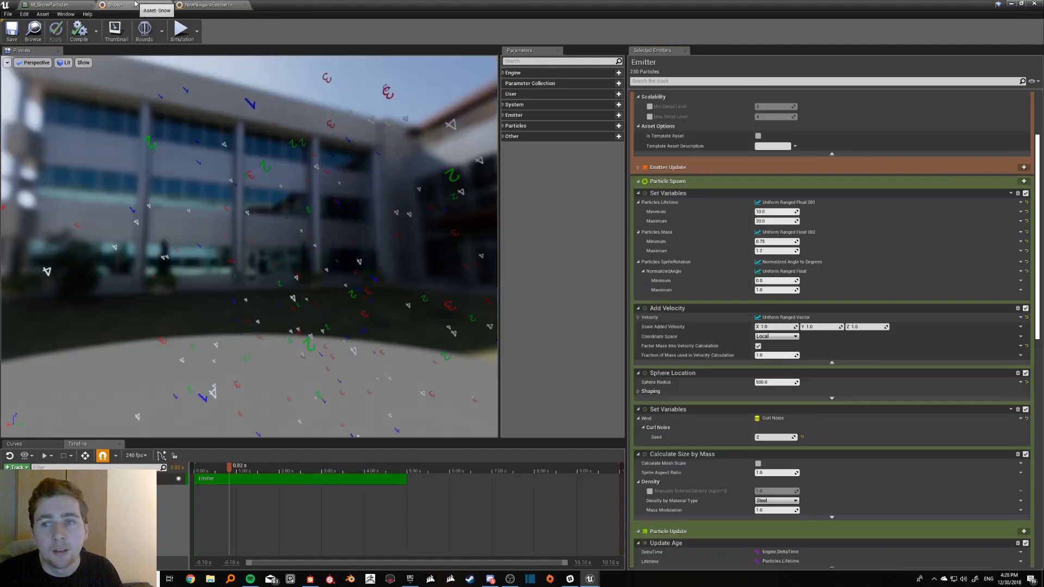
Look through the Snow emitter's particle modules, and view the fountain emitter's numbered particles from several angles.
scroll(869, 363, down, 10)
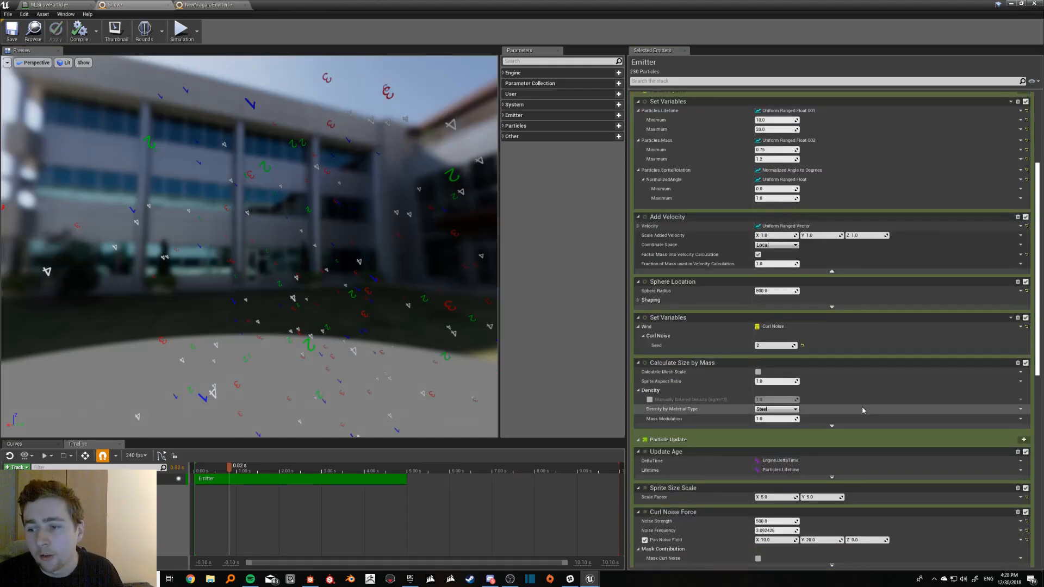
scroll(838, 415, up, 6)
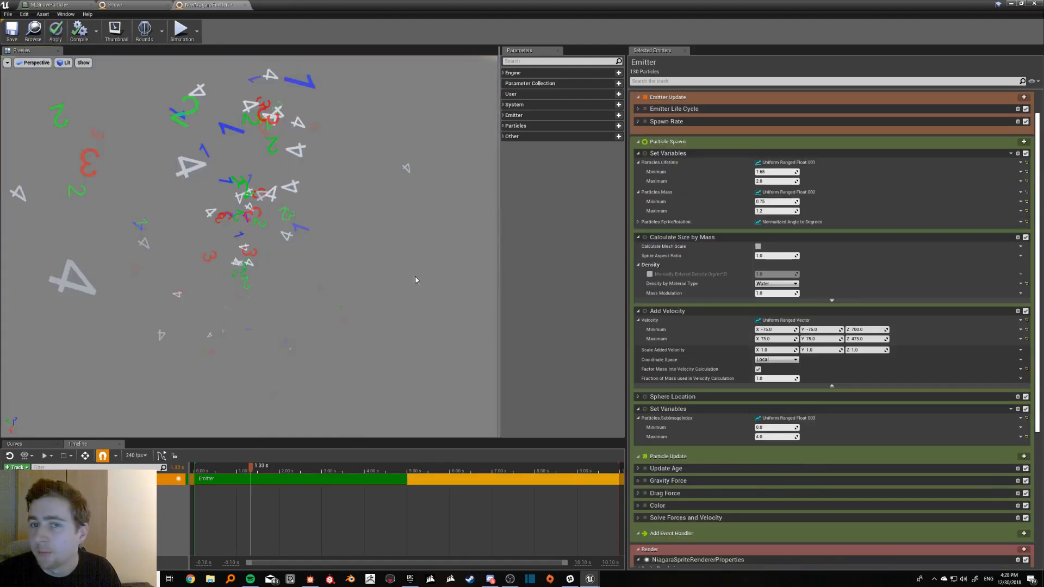
drag(415, 279, 414, 234)
drag(270, 219, 269, 283)
right_drag(269, 219, 269, 174)
drag(270, 221, 270, 256)
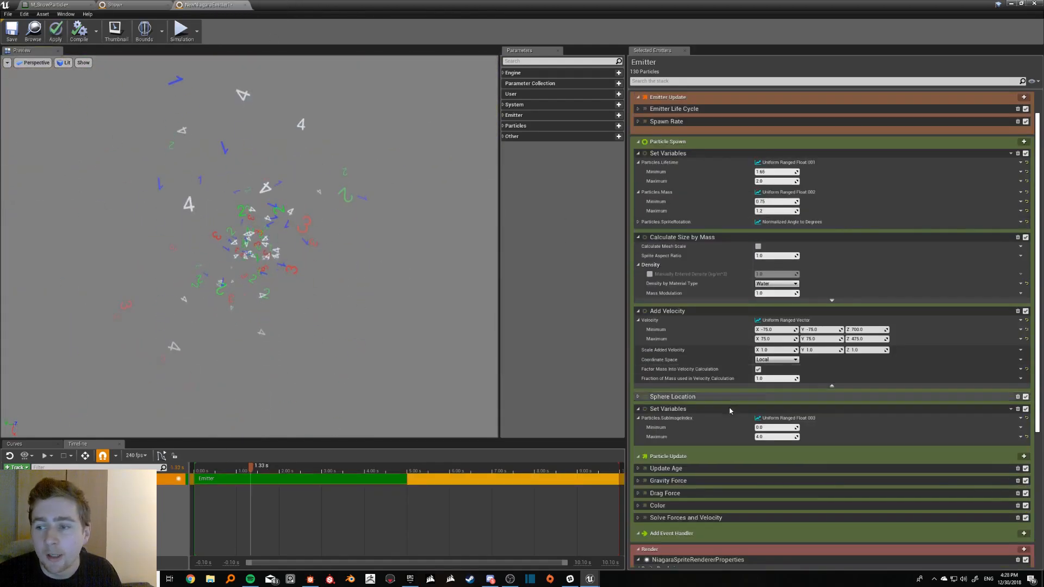
Try a maximum of 3 for the Particles.SubImageIndex range in the preview and undo the change.
click(787, 437)
text(3)
key(Return)
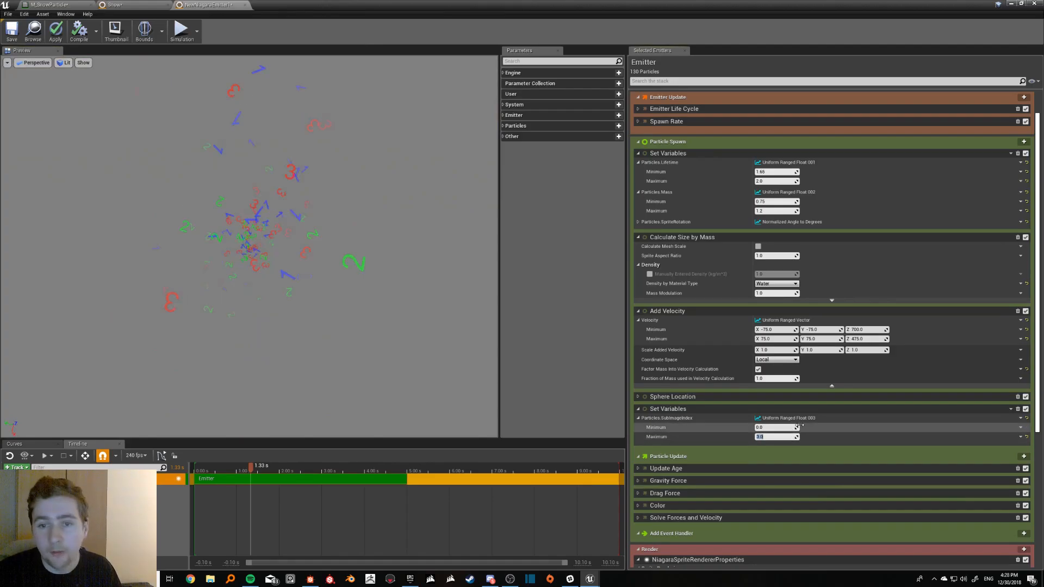
mouse_move(270, 222)
mouse_down()
mouse_move(228, 136)
mouse_move(223, 247)
mouse_move(268, 240)
mouse_up()
key(ctrl+z)
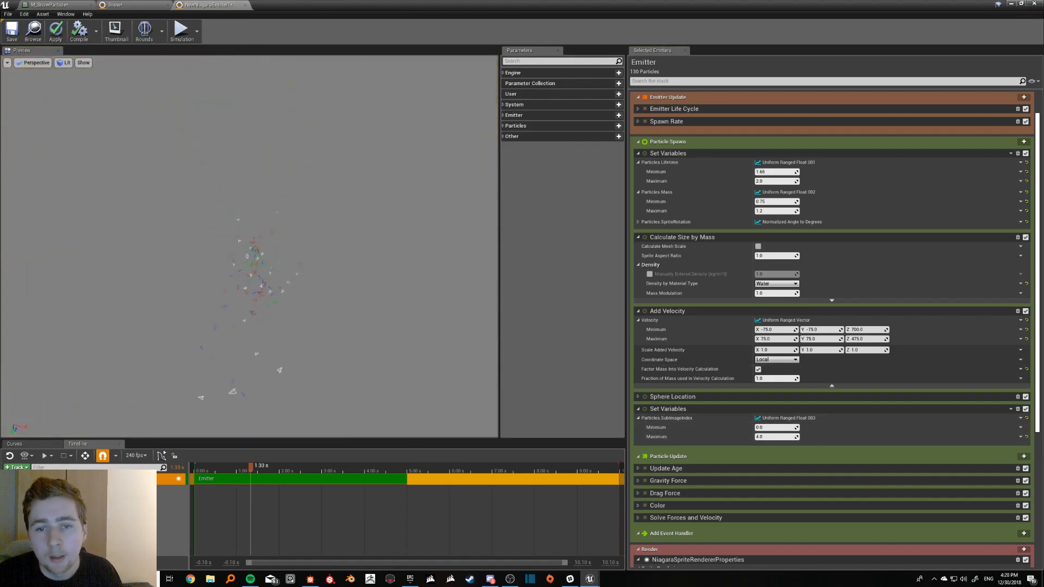
drag(318, 227, 318, 163)
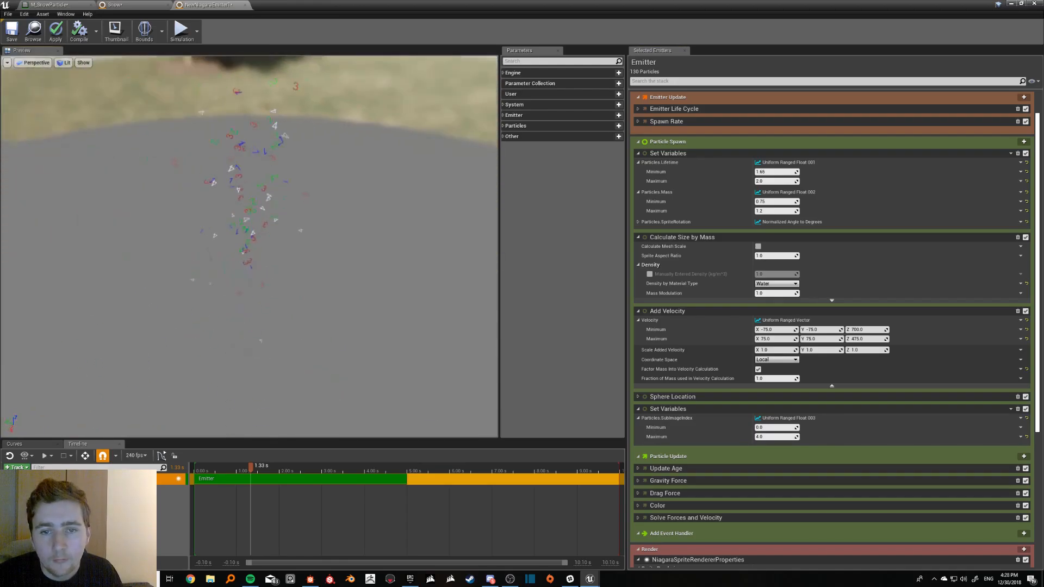